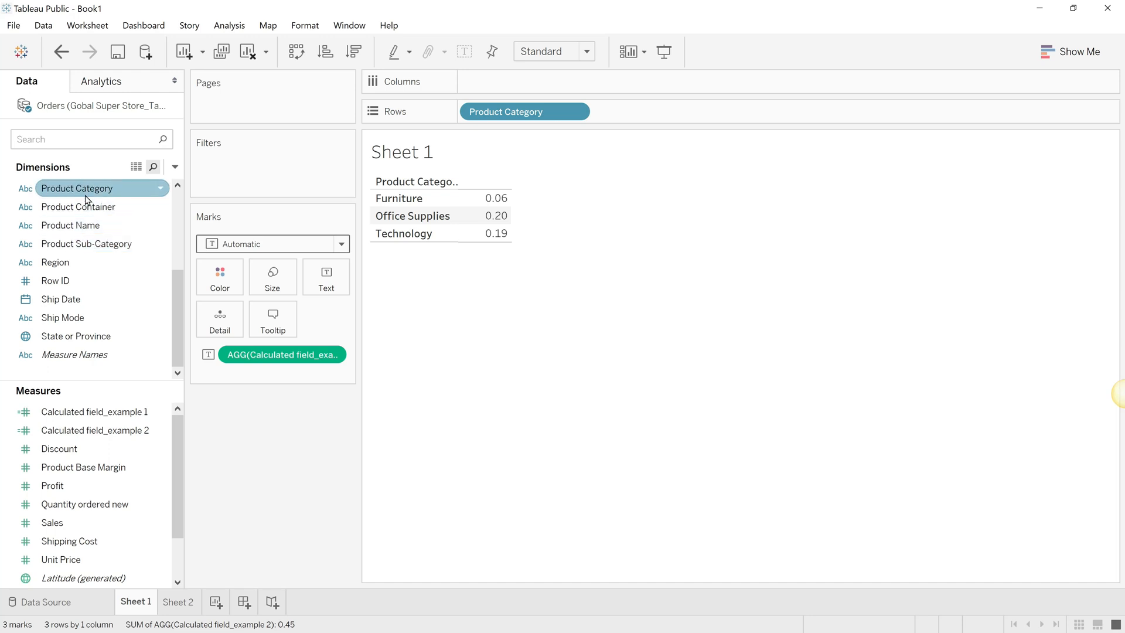
Step: Try adding Product Sub-Category to the rows after Product Category and undo the addition
{"action": "left_click", "coordinate": [99, 249]}
{"action": "mouse_move", "coordinate": [99, 253]}
{"action": "left_mouse_down"}
{"action": "mouse_move", "coordinate": [447, 237]}
{"action": "mouse_move", "coordinate": [753, 165]}
{"action": "mouse_move", "coordinate": [679, 126]}
{"action": "left_mouse_up"}
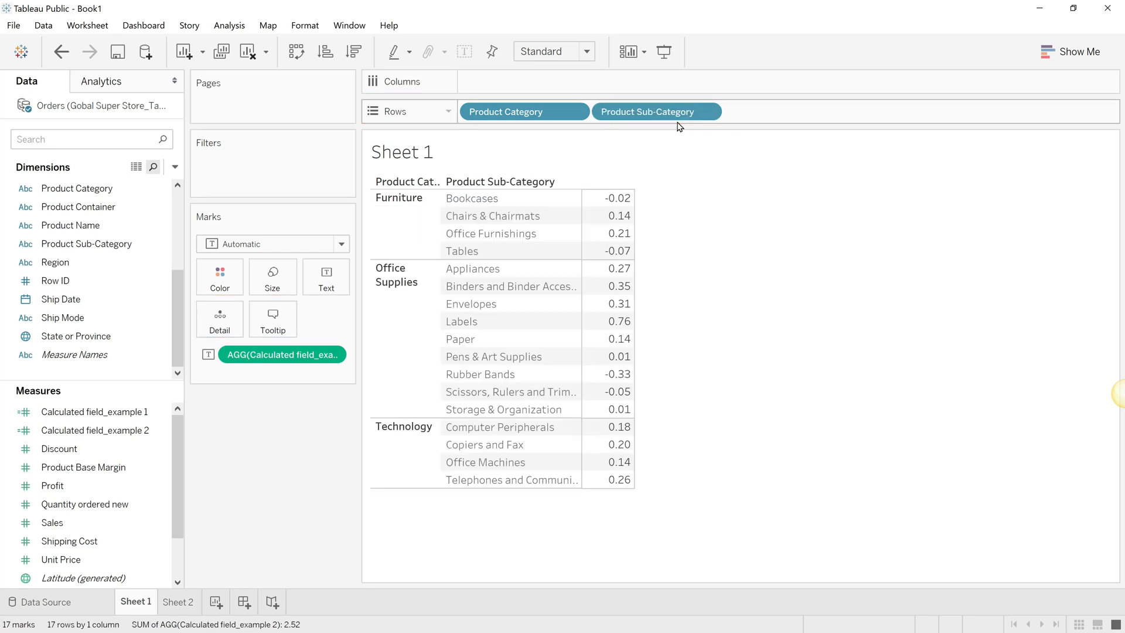
{"action": "mouse_move", "coordinate": [626, 207]}
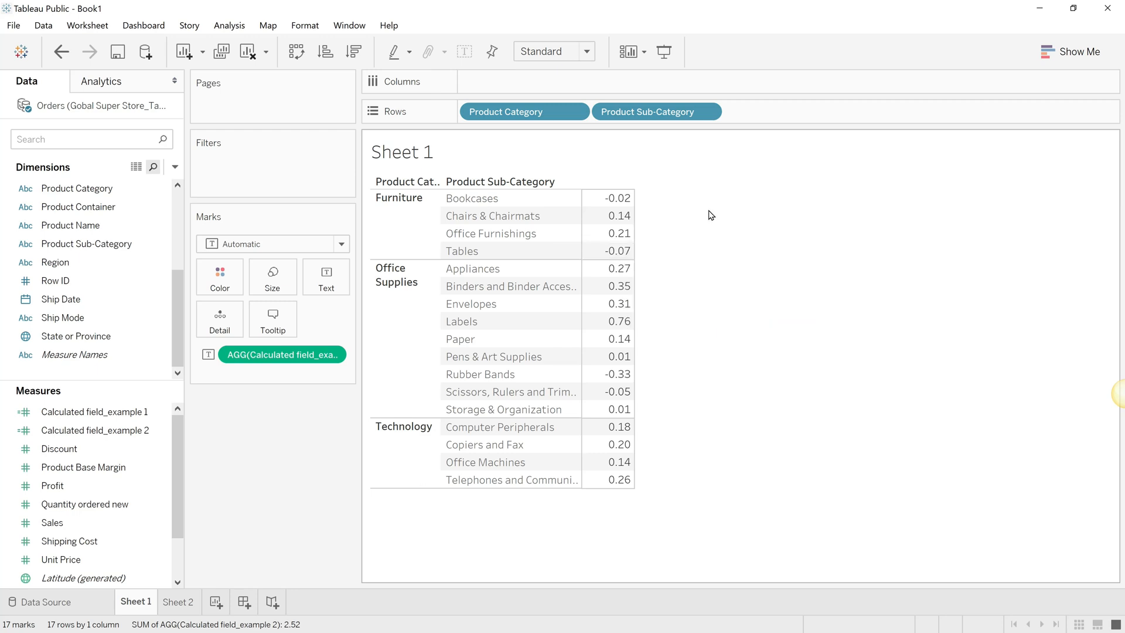
{"action": "key", "text": "ctrl+z"}
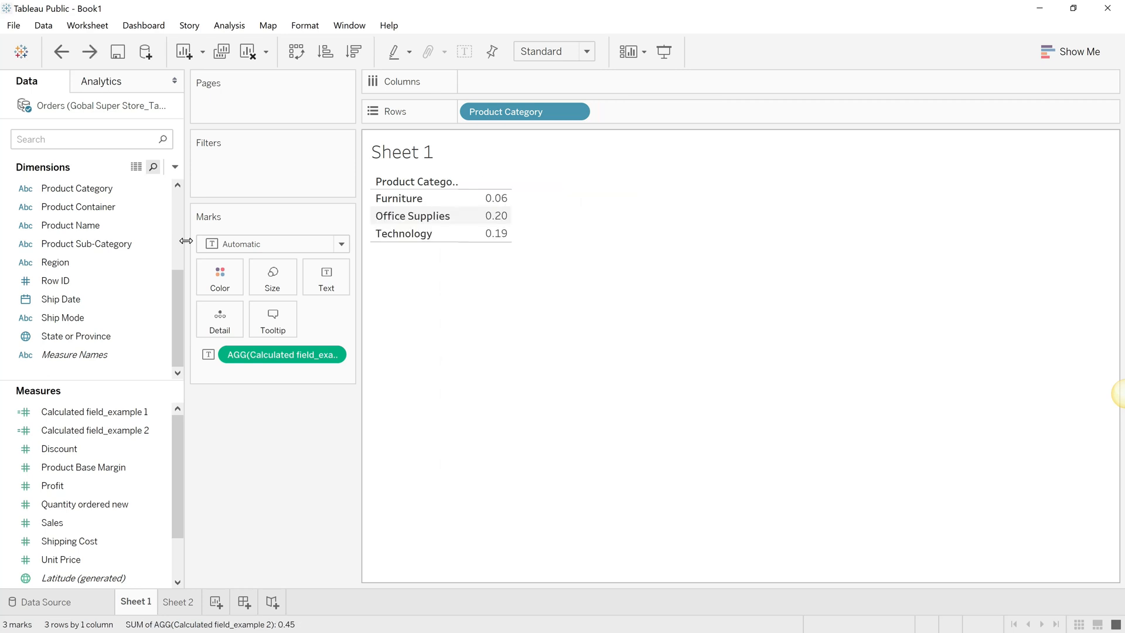
Step: Break the table down by Product Sub-Category within each Product Category
{"action": "left_click", "coordinate": [119, 249]}
{"action": "double_click", "coordinate": [117, 244]}
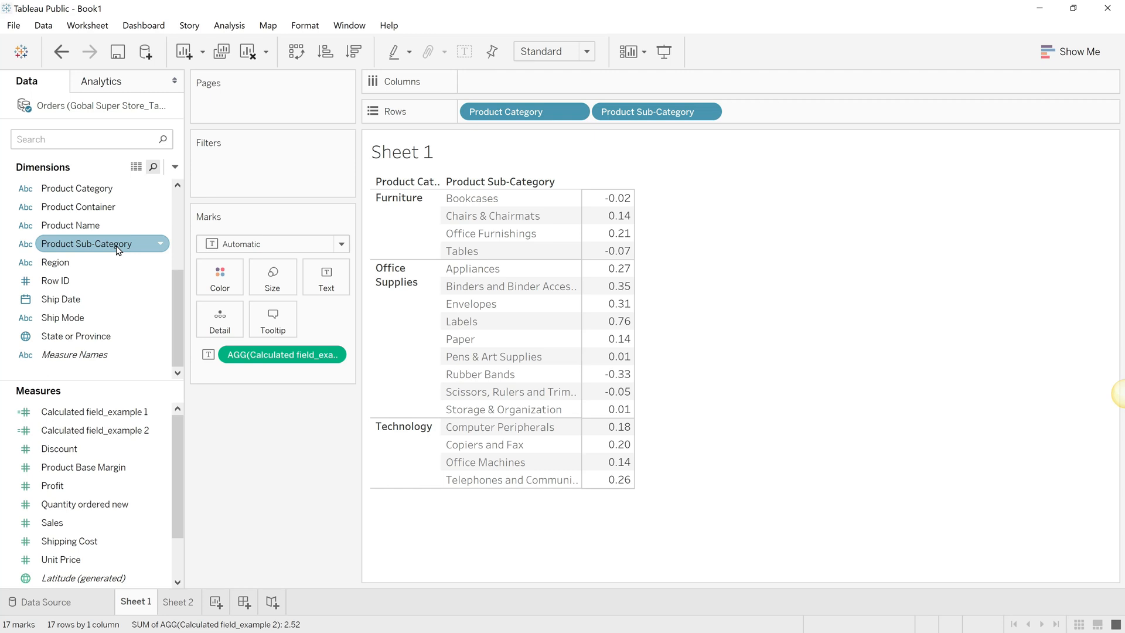
Step: Enlarge the Measures list so that all of its fields and the empty space below them show
{"action": "left_click", "coordinate": [175, 167]}
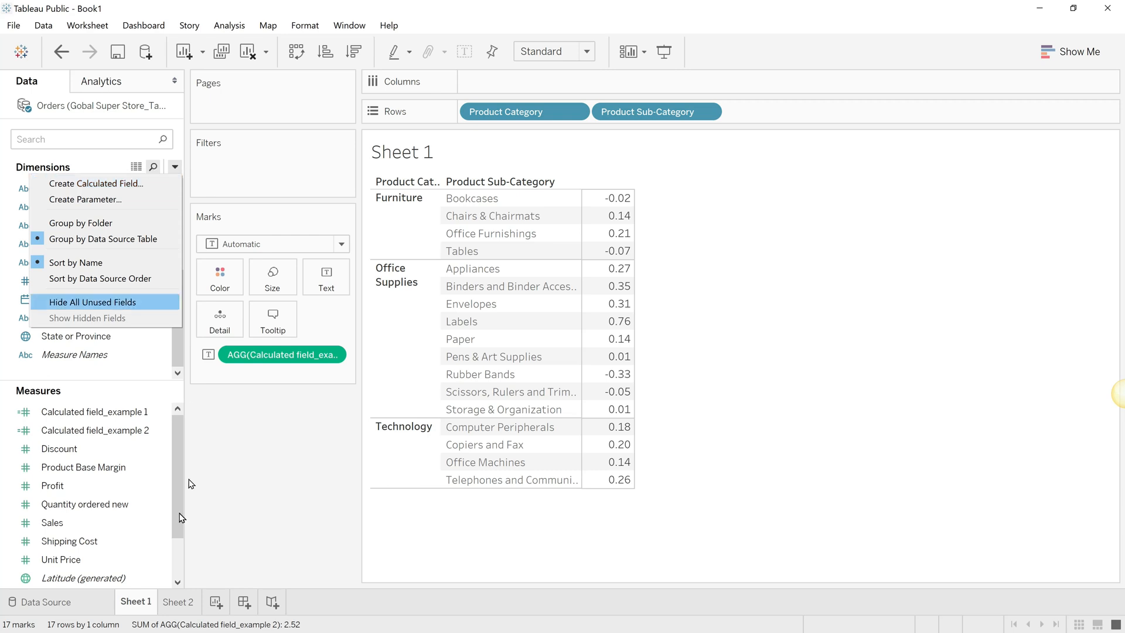
{"action": "left_click_drag", "start_coordinate": [178, 512], "coordinate": [169, 589]}
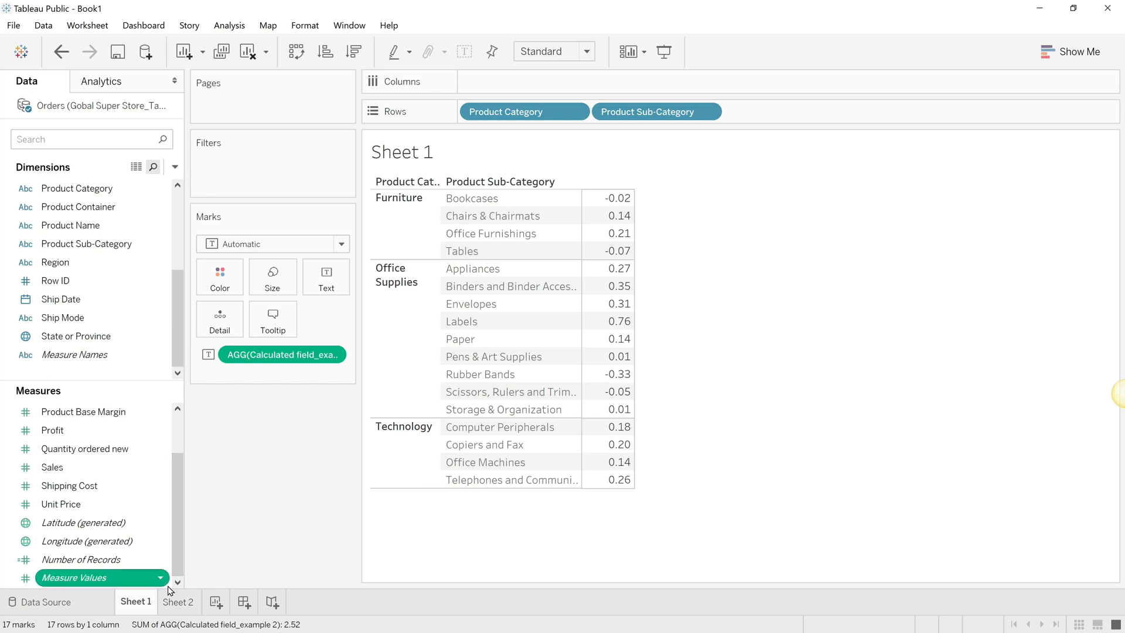
{"action": "right_click", "coordinate": [166, 581]}
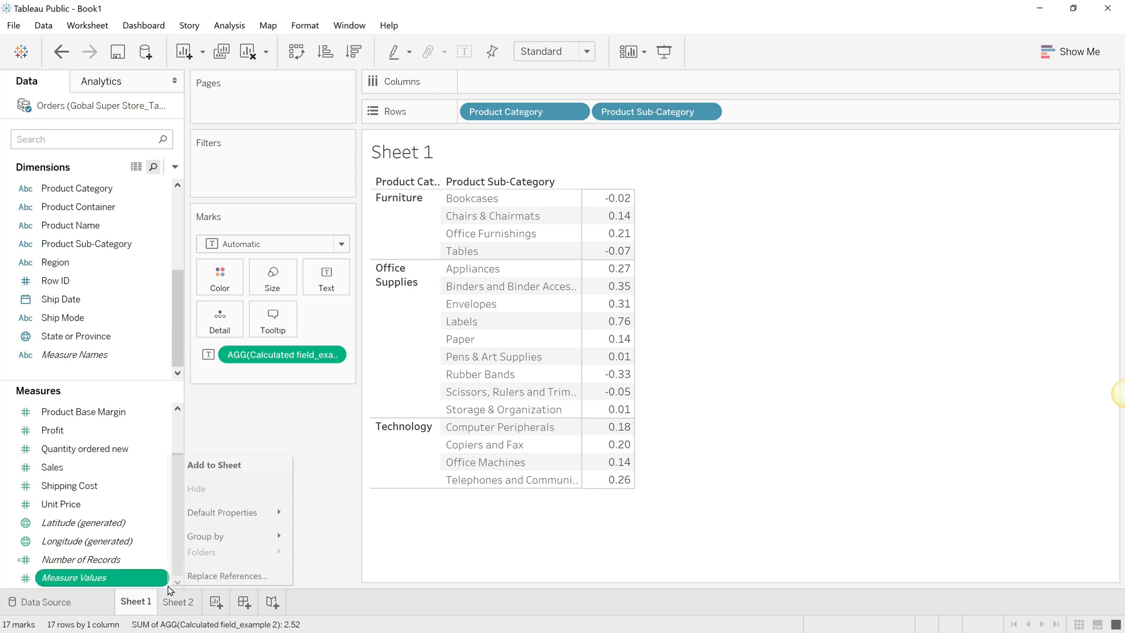
{"action": "left_click", "coordinate": [281, 439]}
{"action": "left_click_drag", "start_coordinate": [159, 382], "coordinate": [182, 260]}
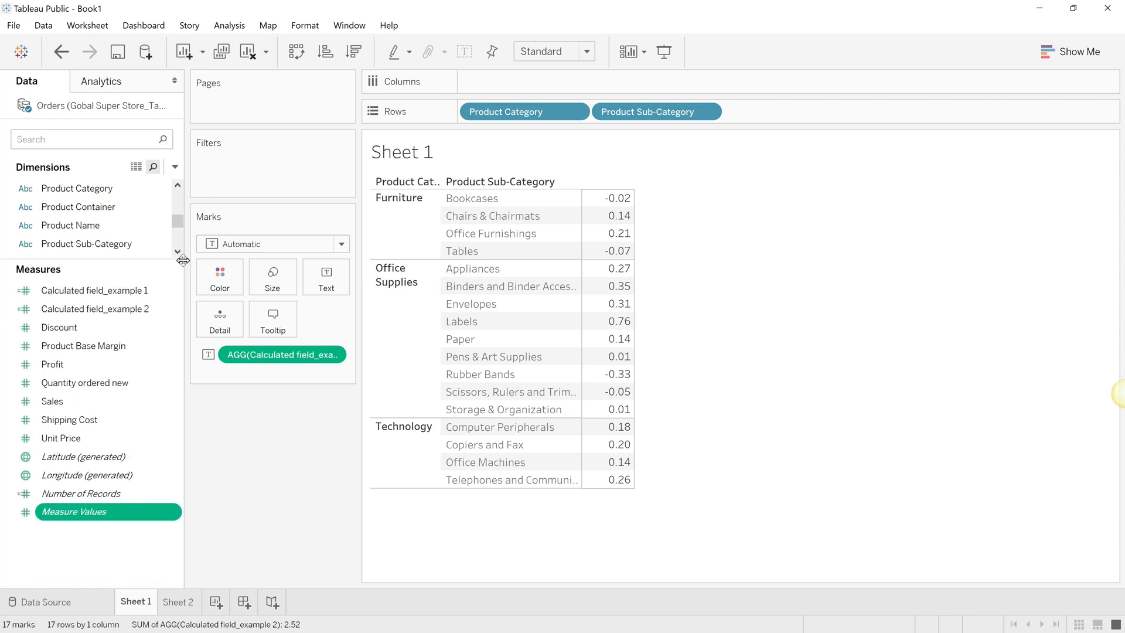
Step: Create a new calculated field and name it LOD_calculation_First
{"action": "right_click", "coordinate": [109, 547]}
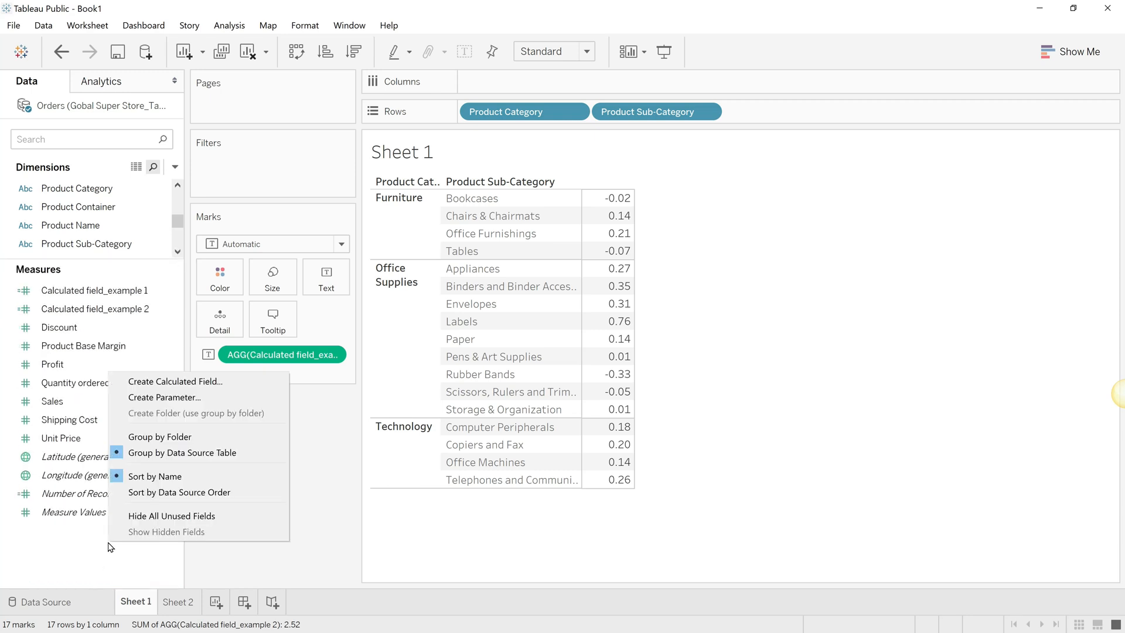
{"action": "left_click", "coordinate": [198, 382]}
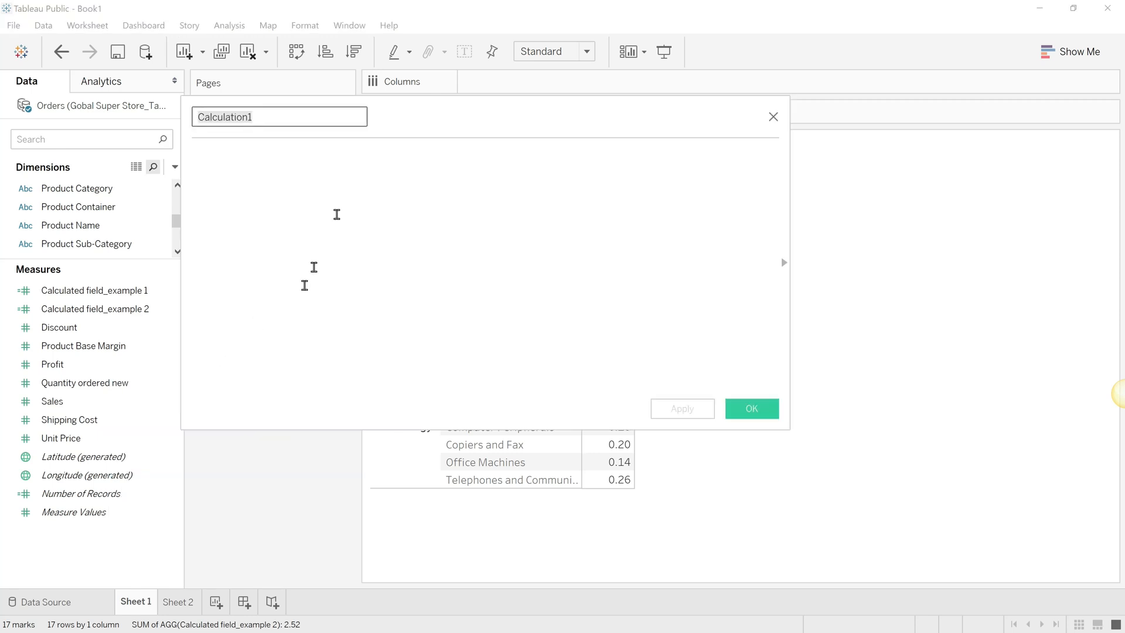
{"action": "left_click_drag", "start_coordinate": [452, 125], "coordinate": [711, 249]}
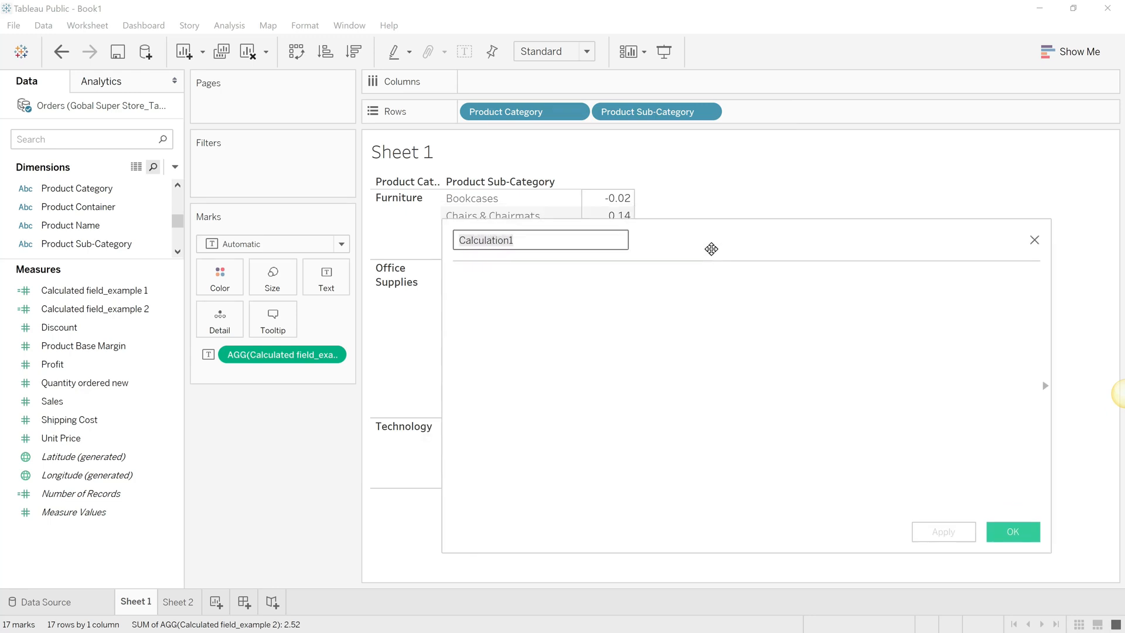
{"action": "type", "text": "LOD"}
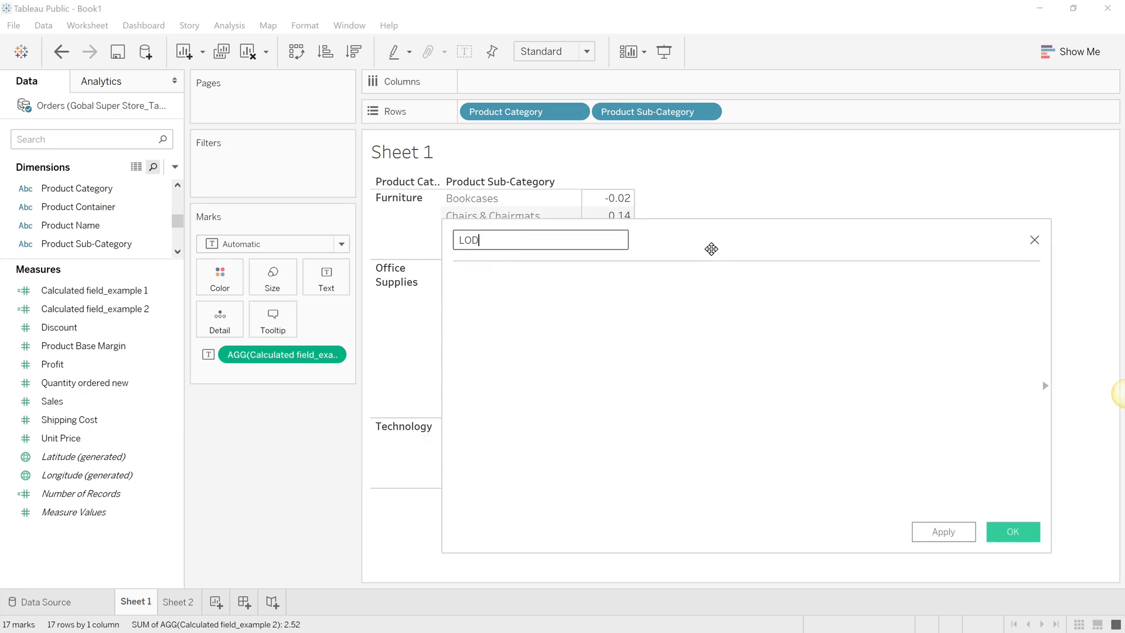
{"action": "type", "text": "_calculation_FIrst"}
{"action": "key", "text": "Left"}
{"action": "key", "text": "Left"}
{"action": "key", "text": "Left"}
{"action": "key", "text": "BackSpace"}
{"action": "type", "text": "i"}
{"action": "left_click", "coordinate": [666, 285]}
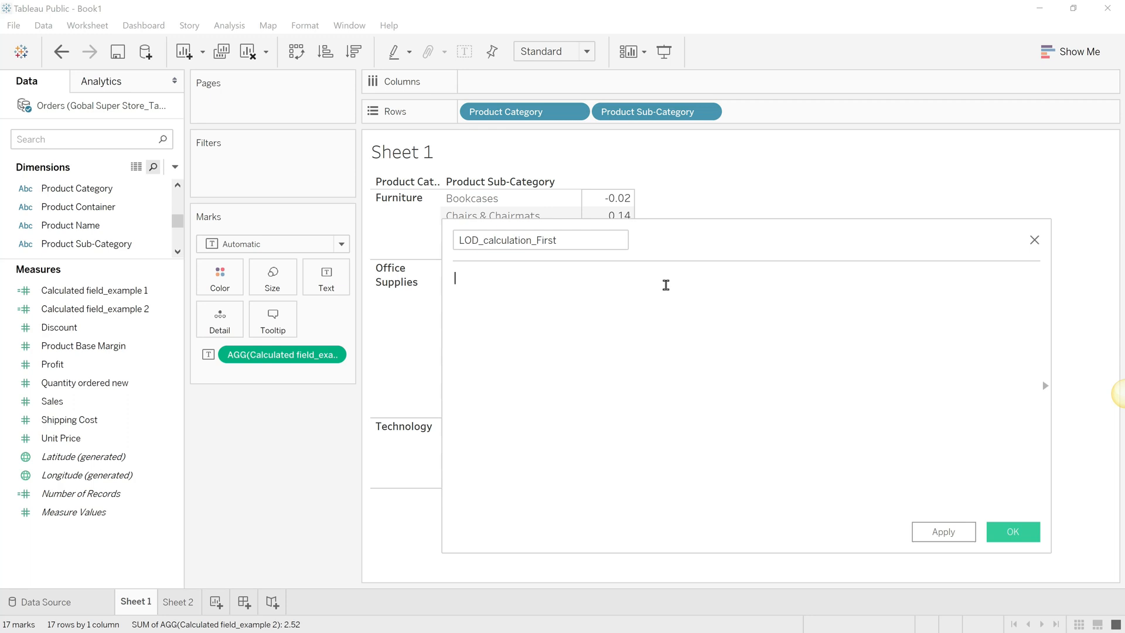
Step: Enter [Calculated field_example 2] as the formula and insert an empty line above it
{"action": "type", "text": "ca"}
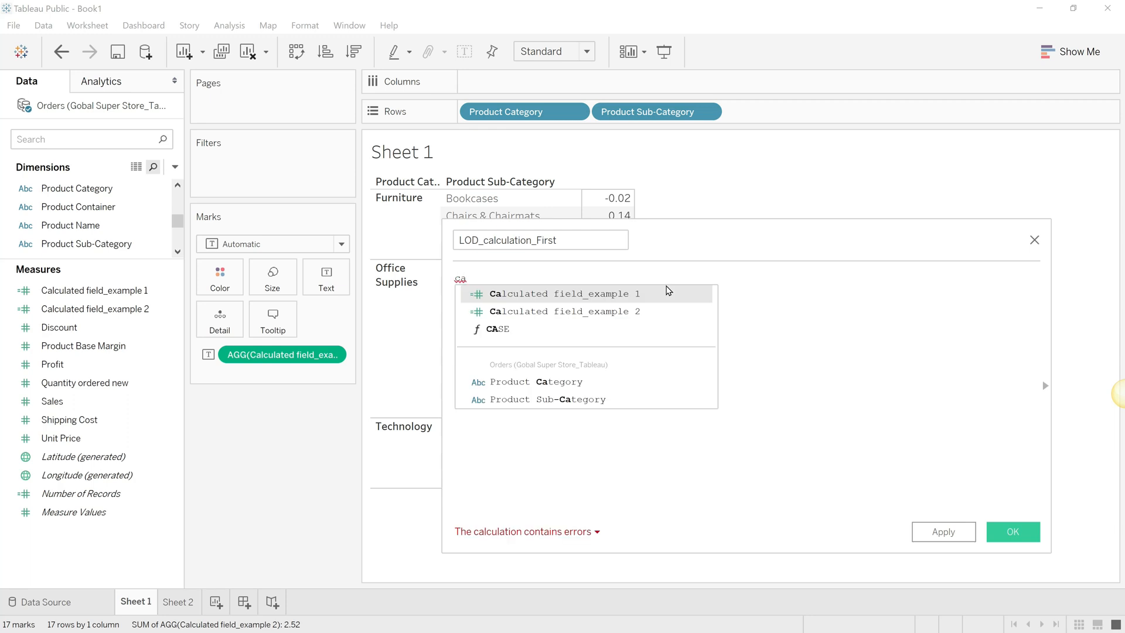
{"action": "key", "text": "Down"}
{"action": "key", "text": "Return"}
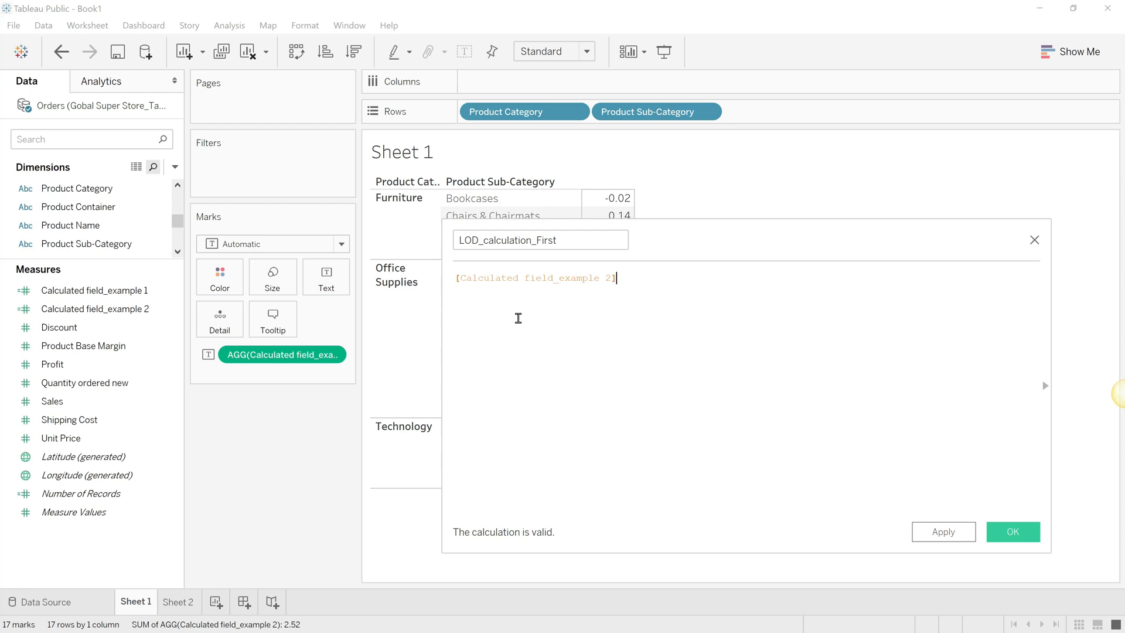
{"action": "left_click", "coordinate": [459, 284]}
{"action": "key", "text": "Return"}
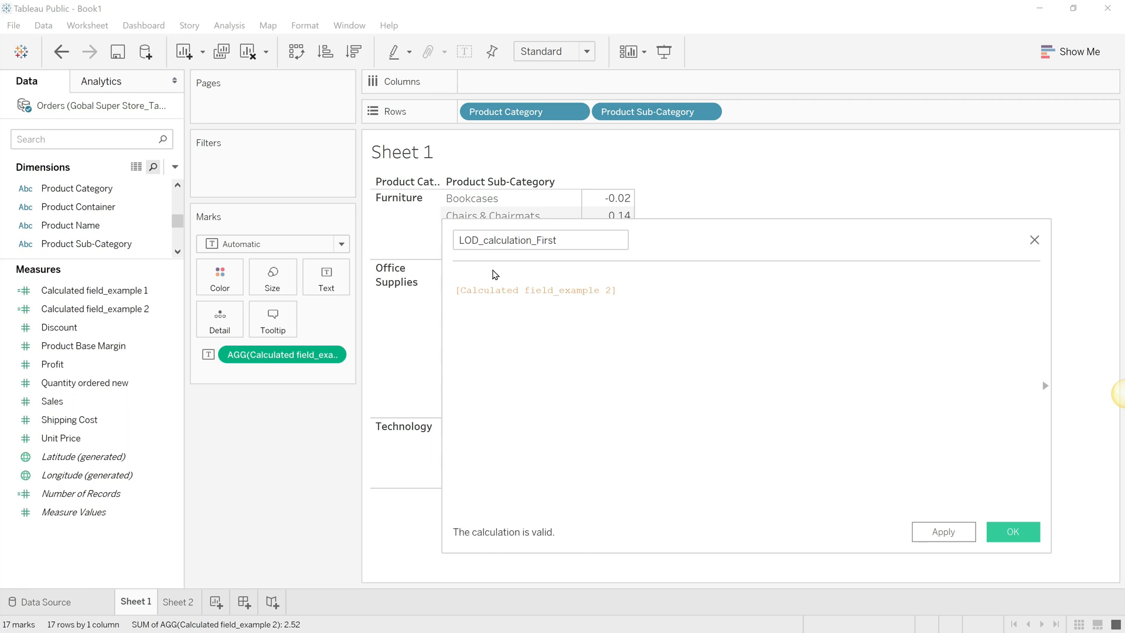
Step: Start the level-of-detail expression {fixed [Product Category]:} on the formula's first line
{"action": "type", "text": "{}"}
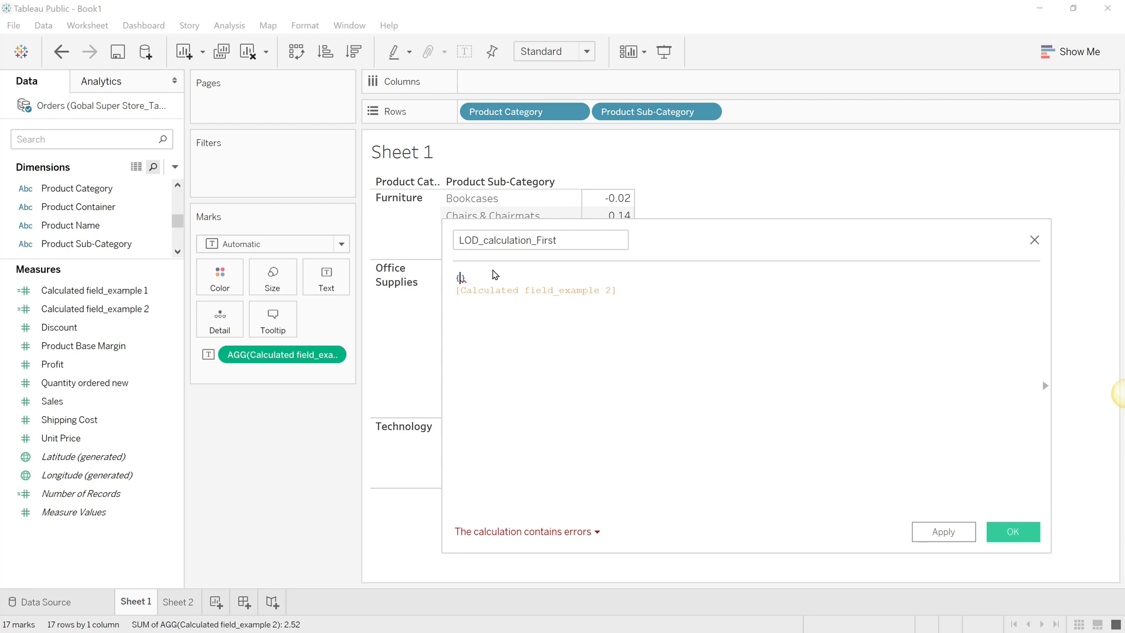
{"action": "type", "text": "fi"}
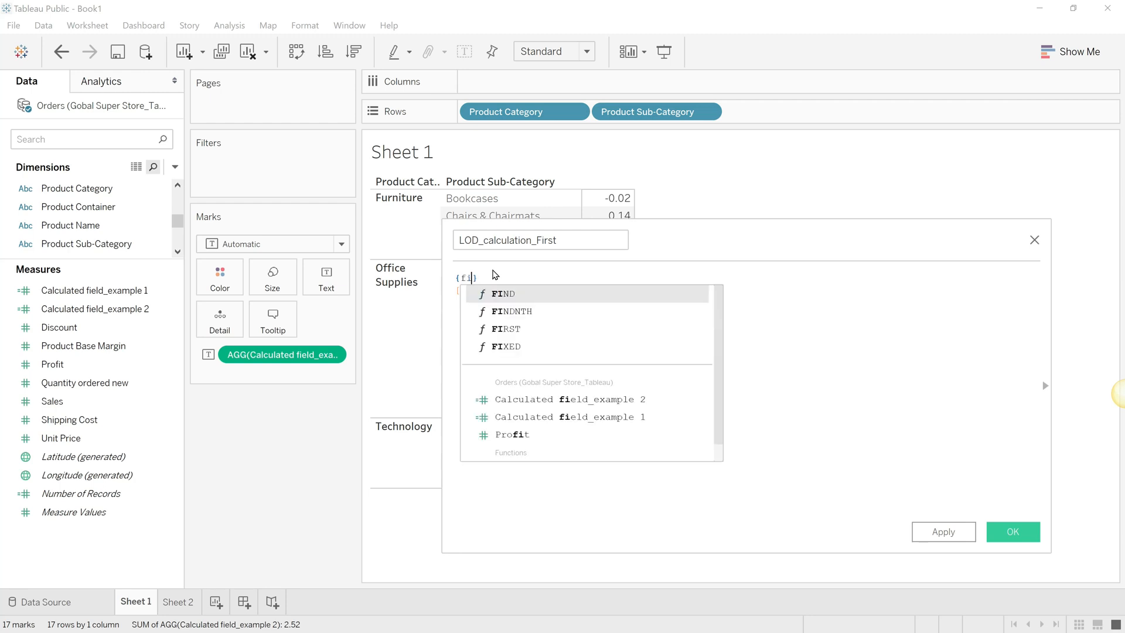
{"action": "type", "text": "xed"}
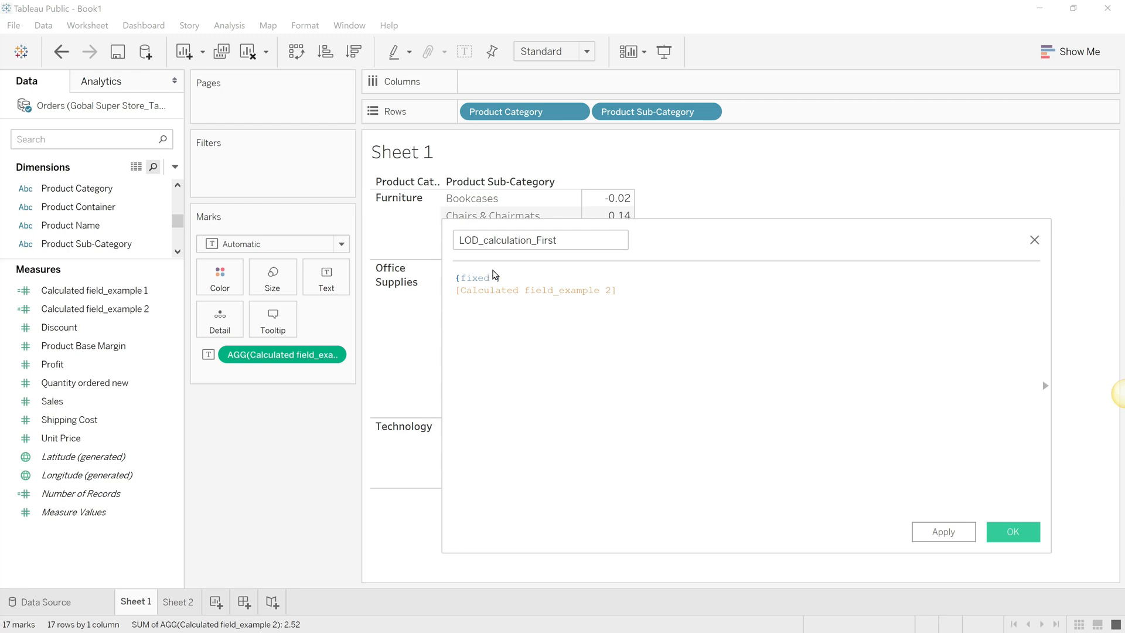
{"action": "type", "text": "pro"}
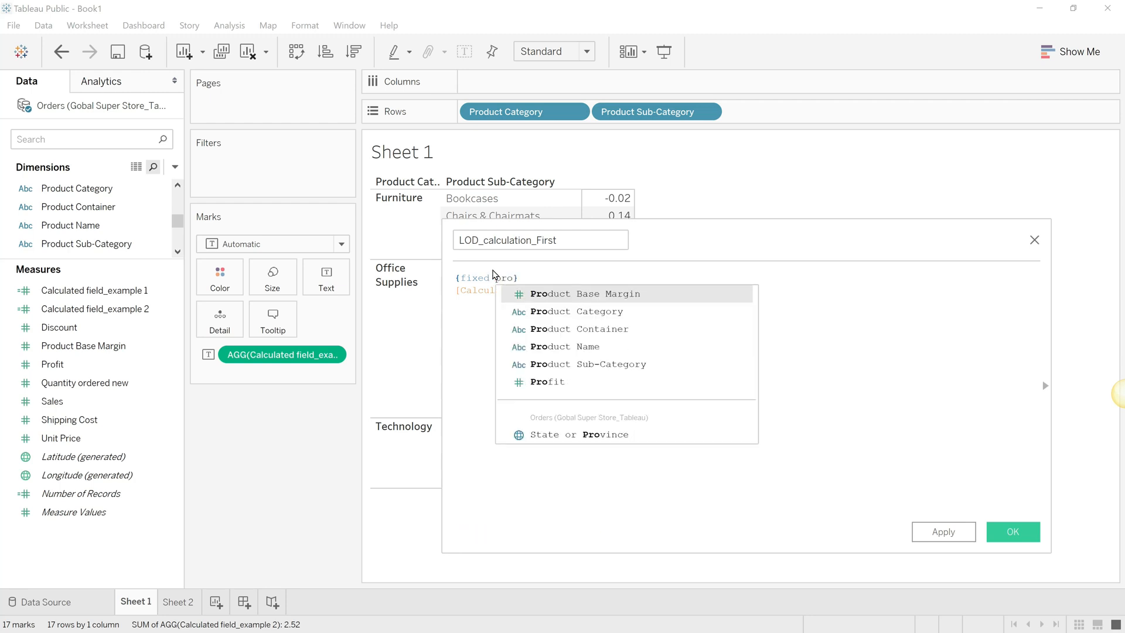
{"action": "key", "text": "Down"}
{"action": "key", "text": "Return"}
{"action": "type", "text": ":"}
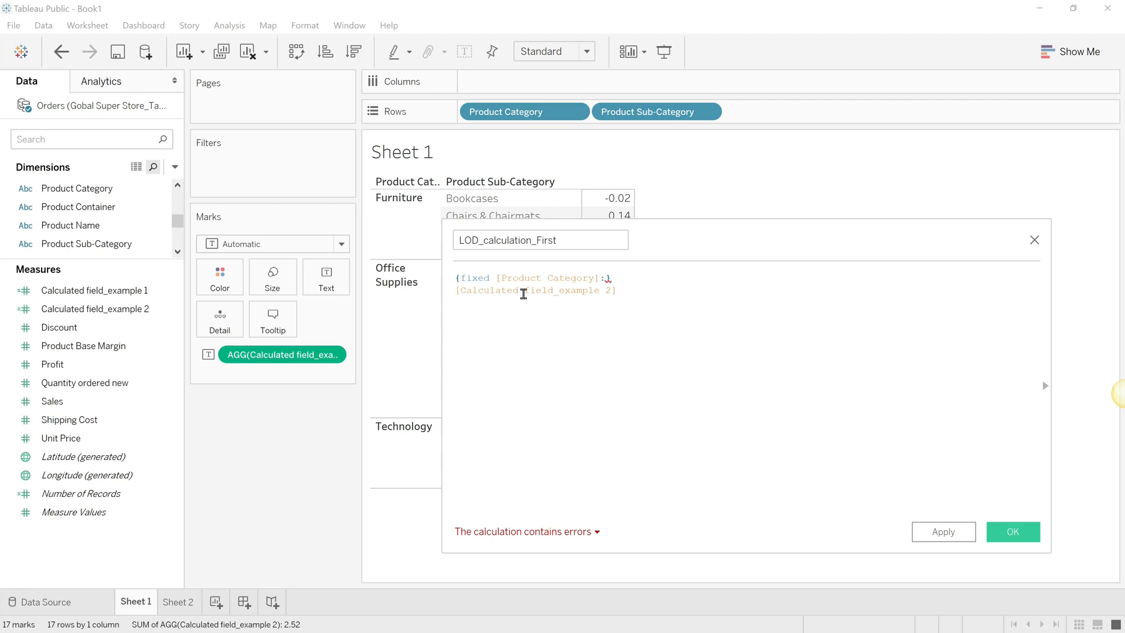
Step: Complete the fixed expression with [Calculated field_example 2] after the colon and delete the duplicate reference on the second line
{"action": "type", "text": "caa"}
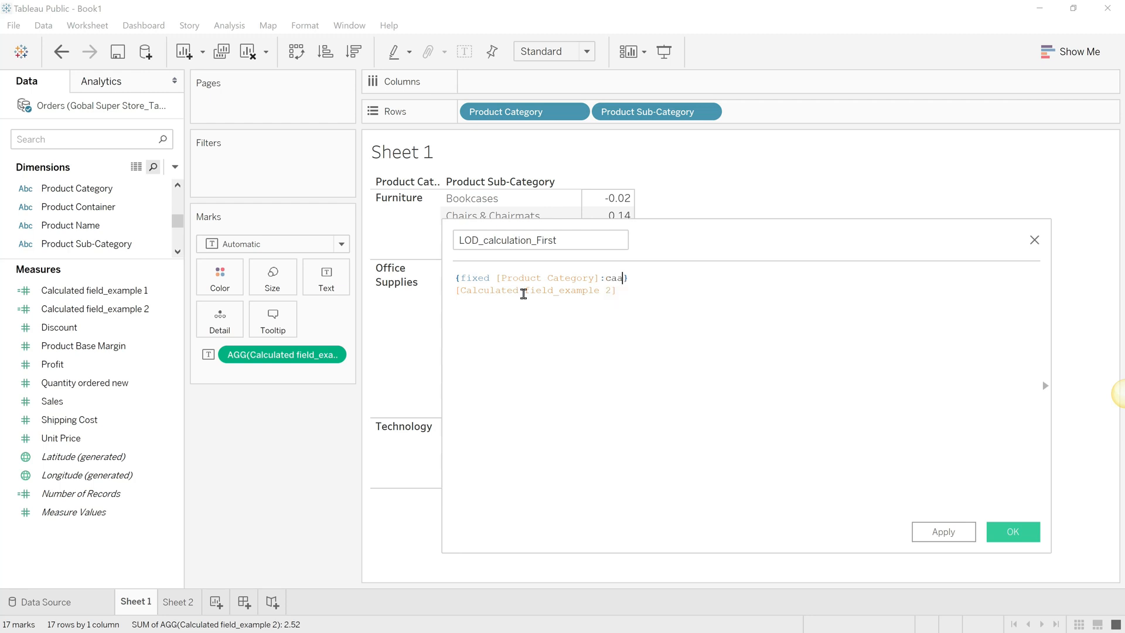
{"action": "key", "text": "BackSpace"}
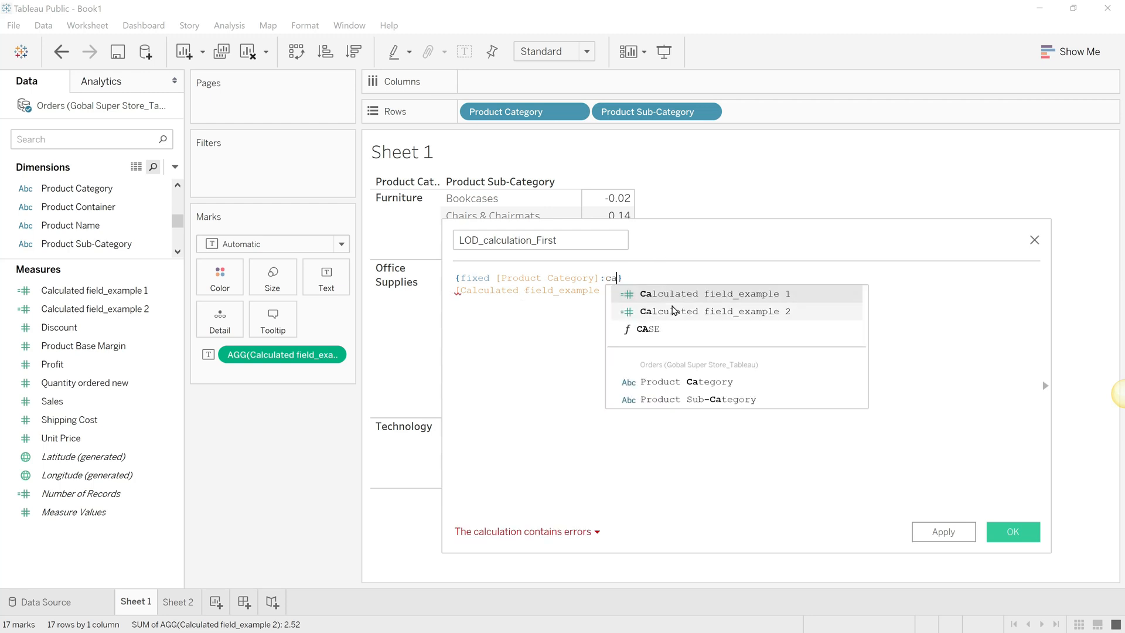
{"action": "left_click", "coordinate": [674, 312]}
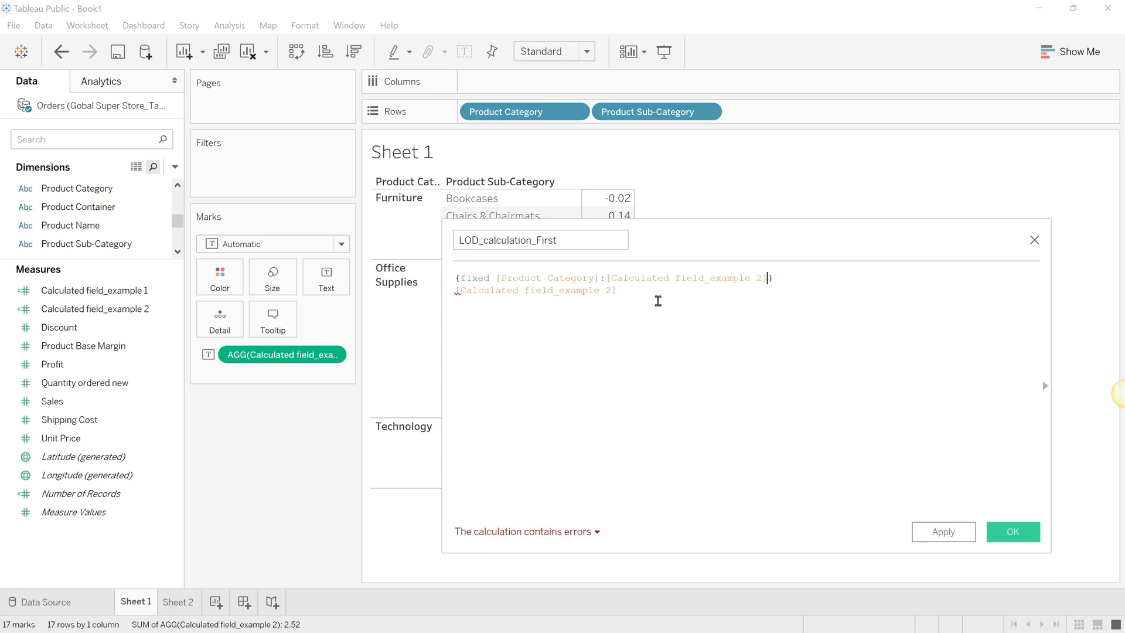
{"action": "left_click_drag", "start_coordinate": [667, 298], "coordinate": [450, 290]}
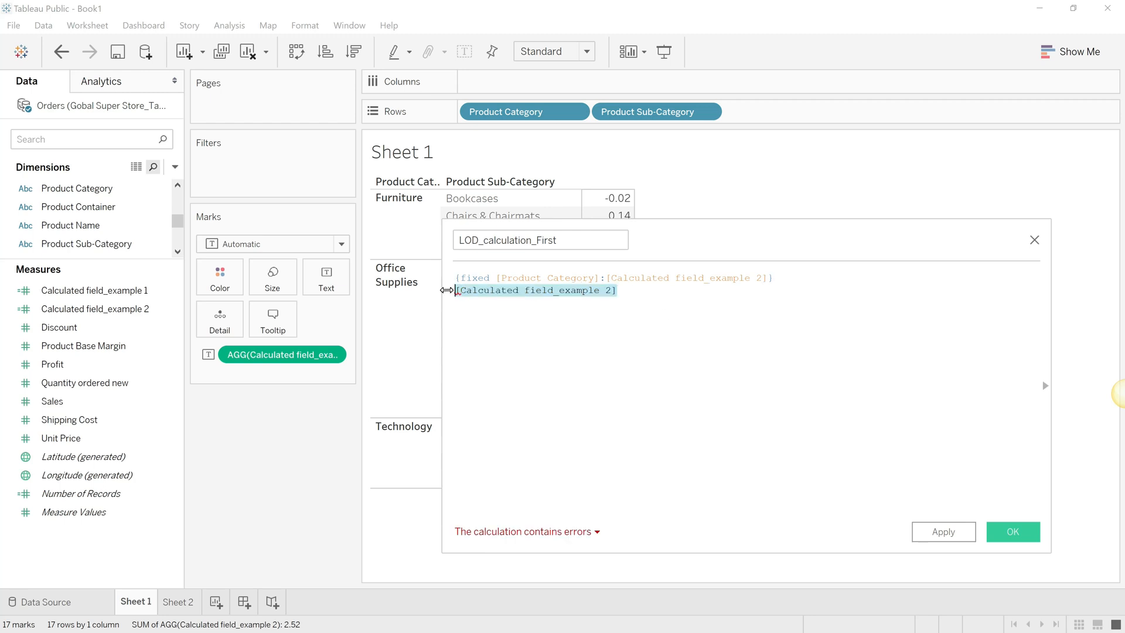
{"action": "key", "text": "BackSpace"}
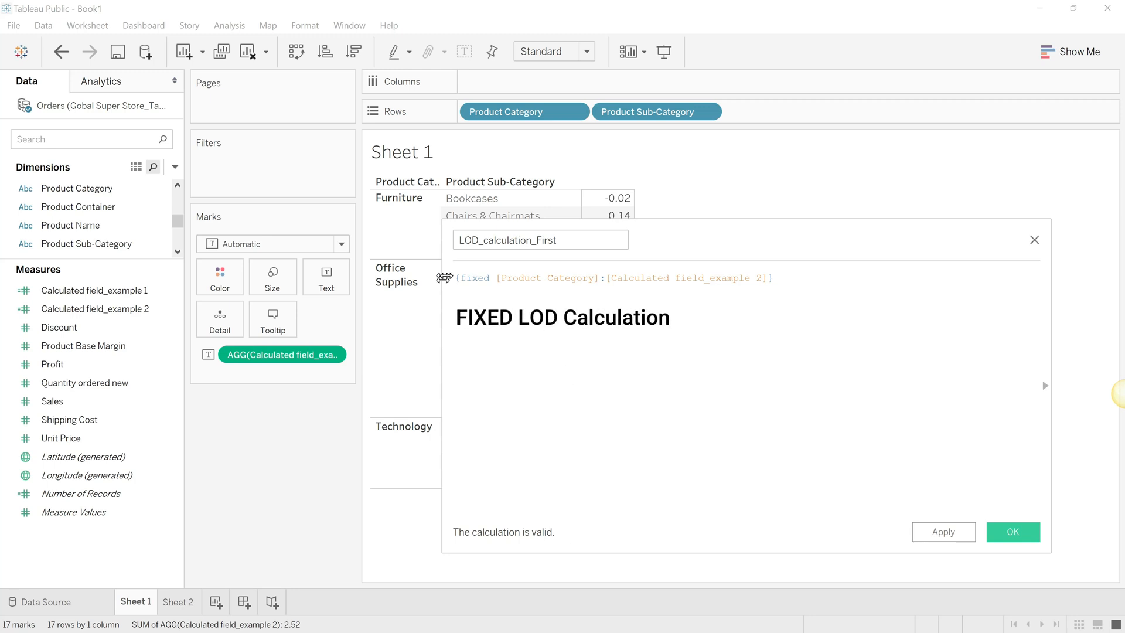
{"action": "double_click", "coordinate": [466, 283]}
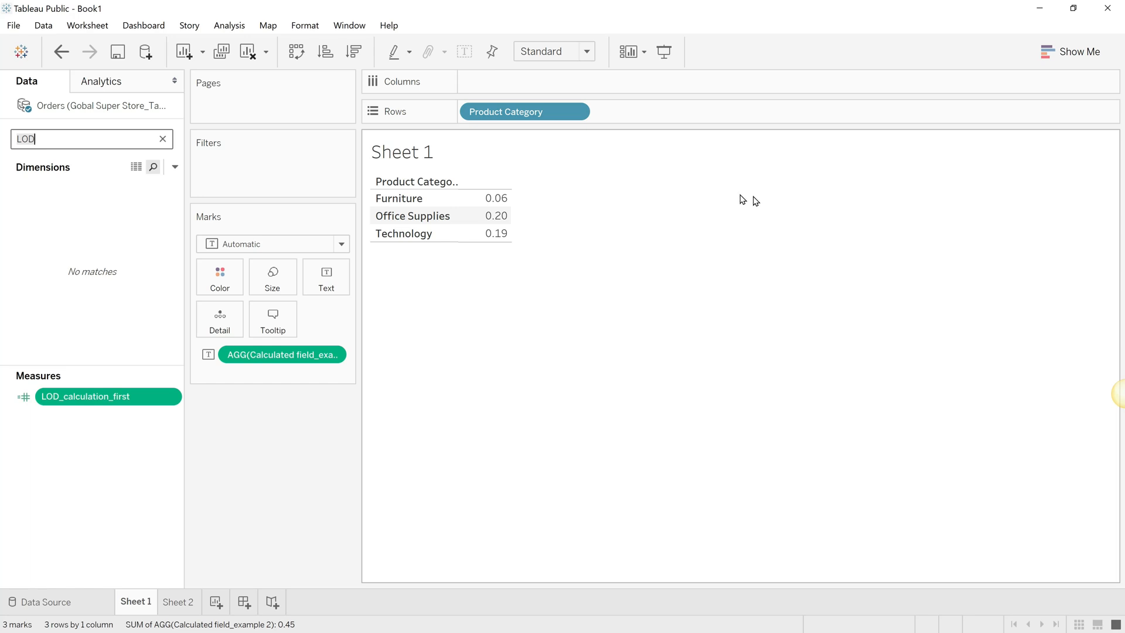
Step: Add the LOD_calculation_first measure to the table beside Calculated field_example 2
{"action": "double_click", "coordinate": [130, 397]}
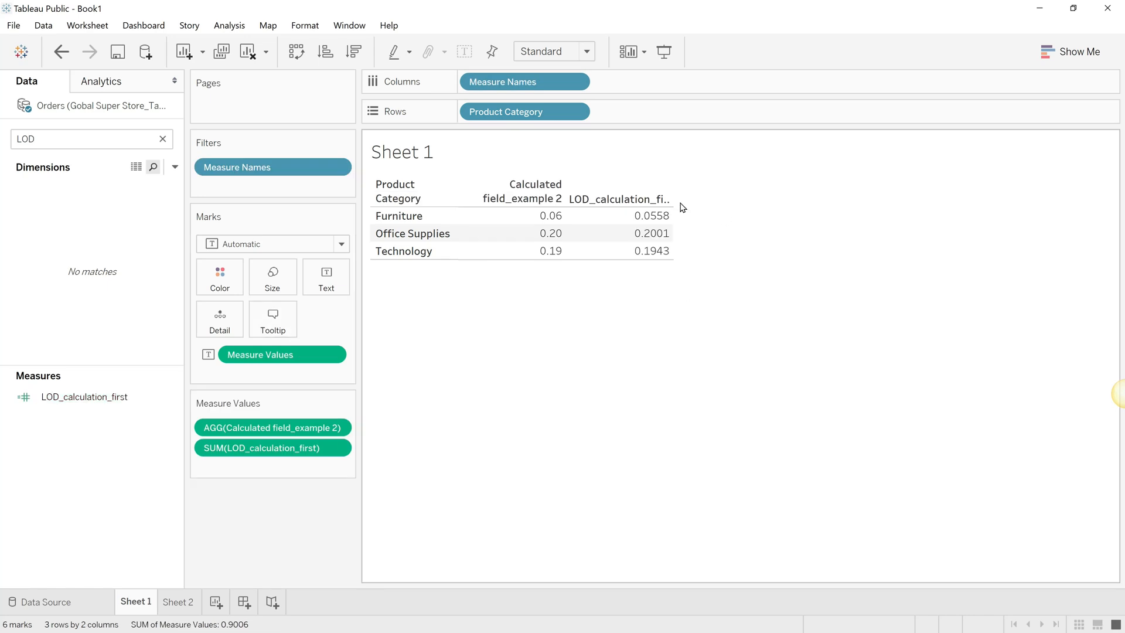
{"action": "mouse_move", "coordinate": [663, 218]}
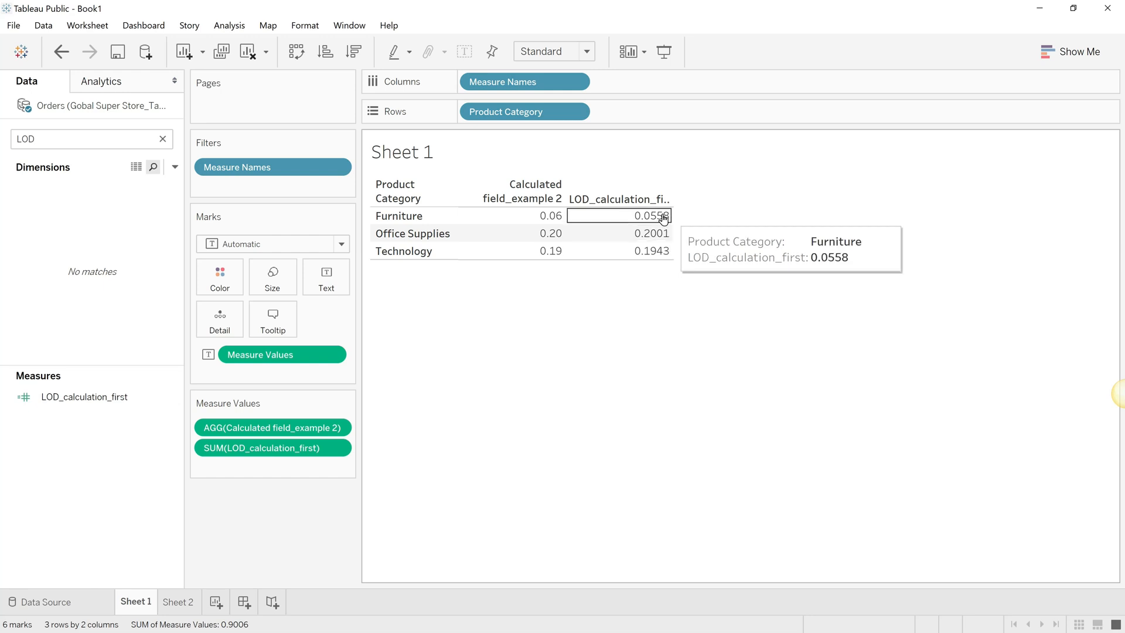
Step: Format the LOD_calculation_first values in the table as Number (Custom) with 2 decimal places and close the formatting options
{"action": "left_click", "coordinate": [337, 449]}
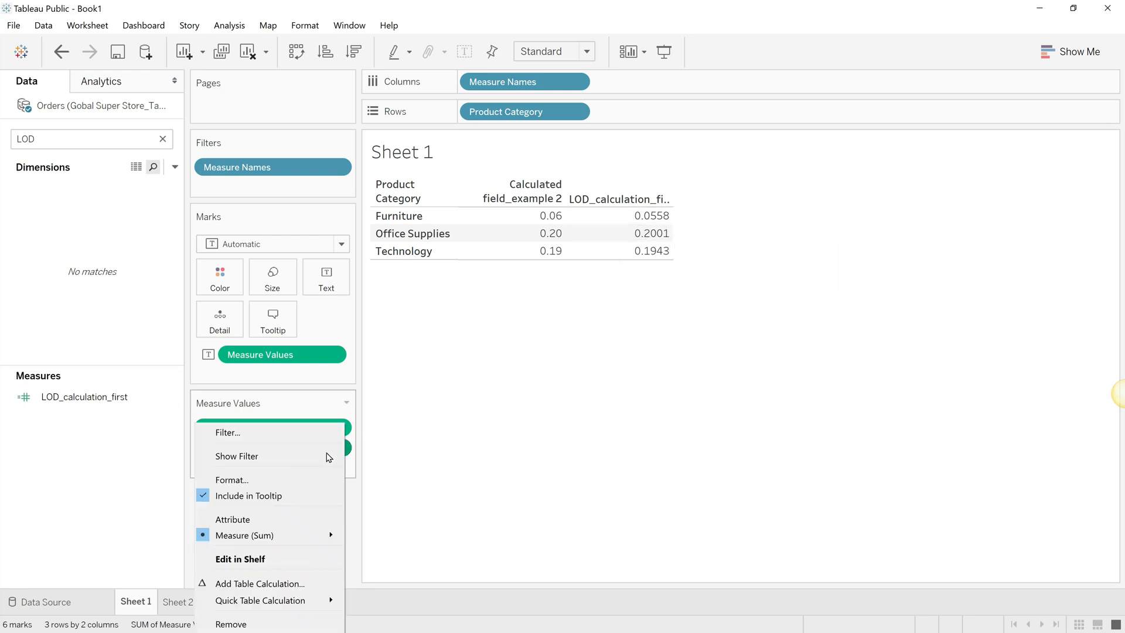
{"action": "left_click", "coordinate": [285, 480]}
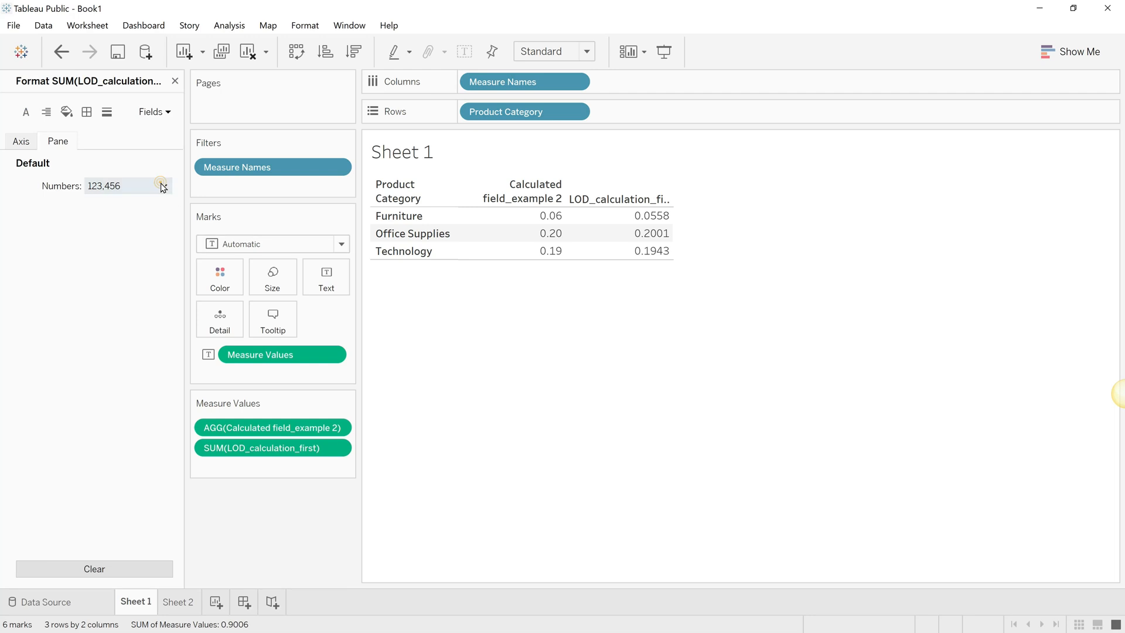
{"action": "left_click", "coordinate": [158, 187]}
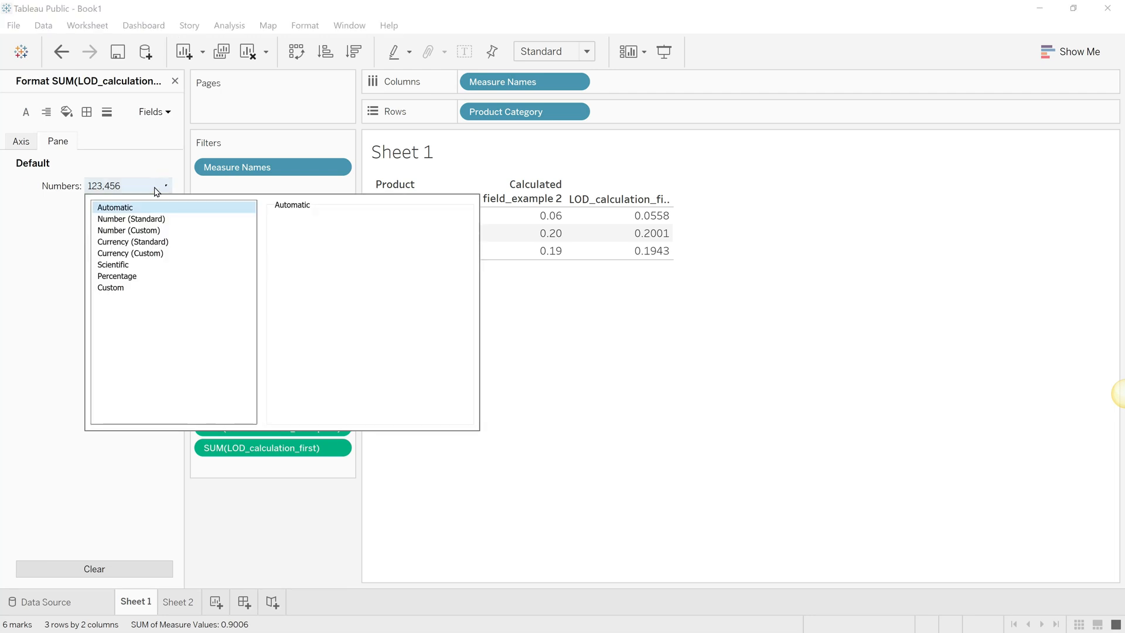
{"action": "left_click", "coordinate": [151, 231]}
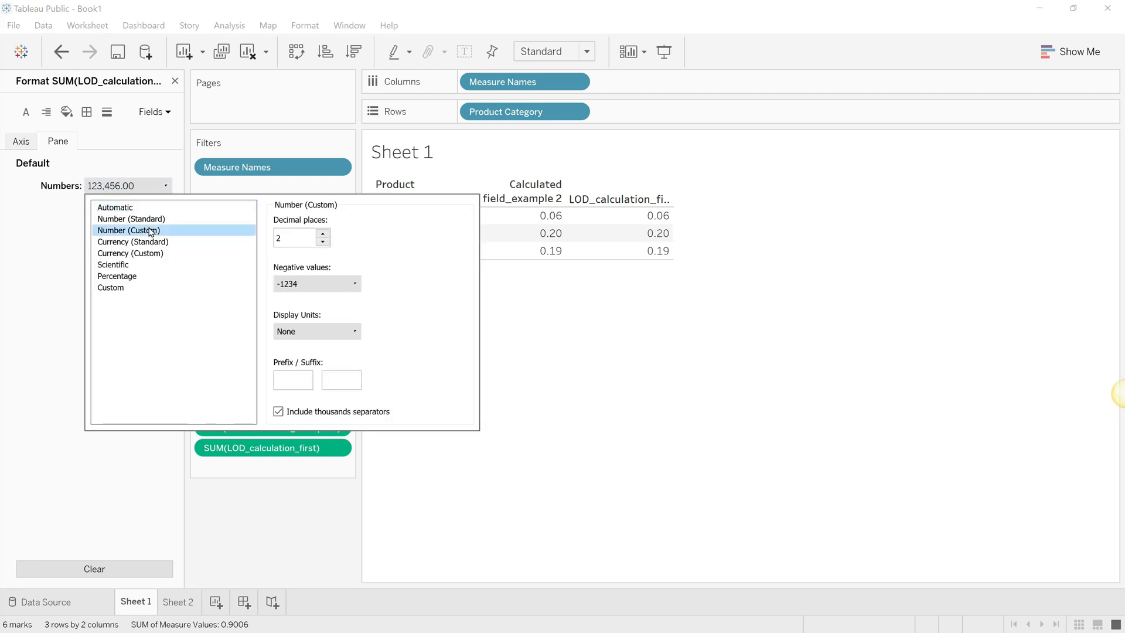
{"action": "left_click", "coordinate": [829, 444]}
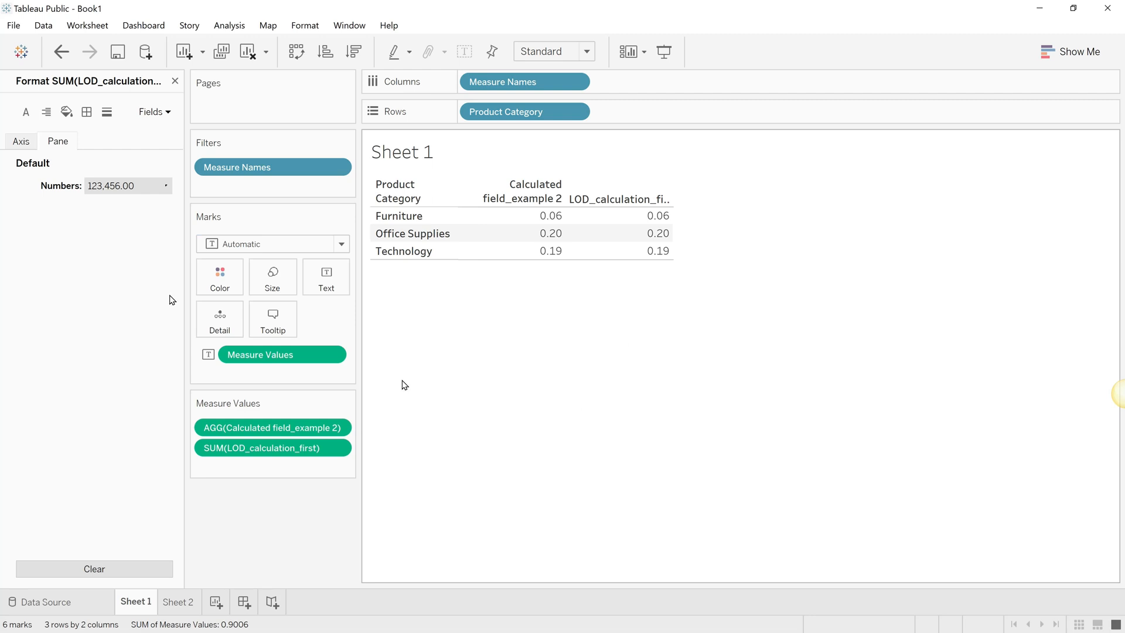
{"action": "left_click", "coordinate": [175, 81]}
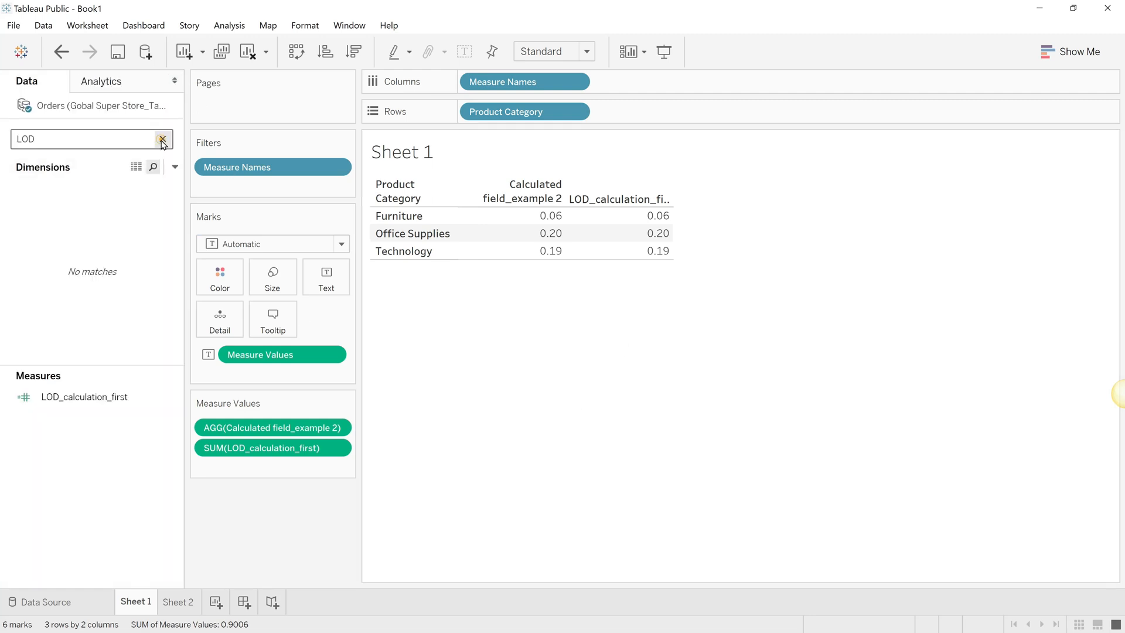
Step: Clear the field search and add Product Sub-Category to Rows after Product Category
{"action": "left_click", "coordinate": [162, 139]}
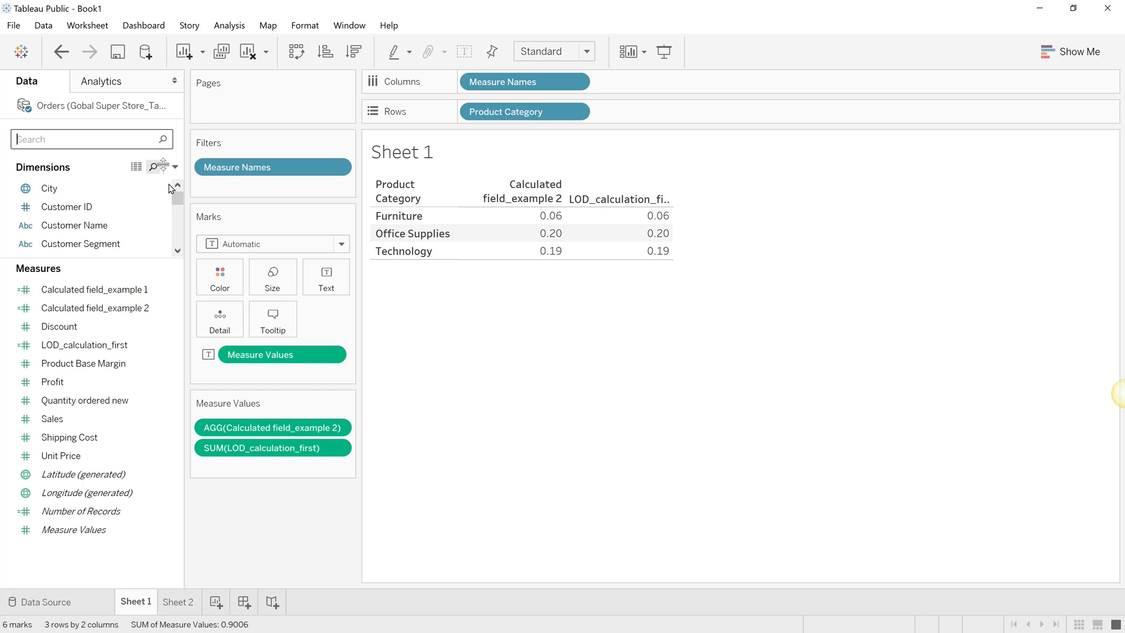
{"action": "scroll", "coordinate": [171, 227], "scroll_direction": "down", "scroll_amount": 1}
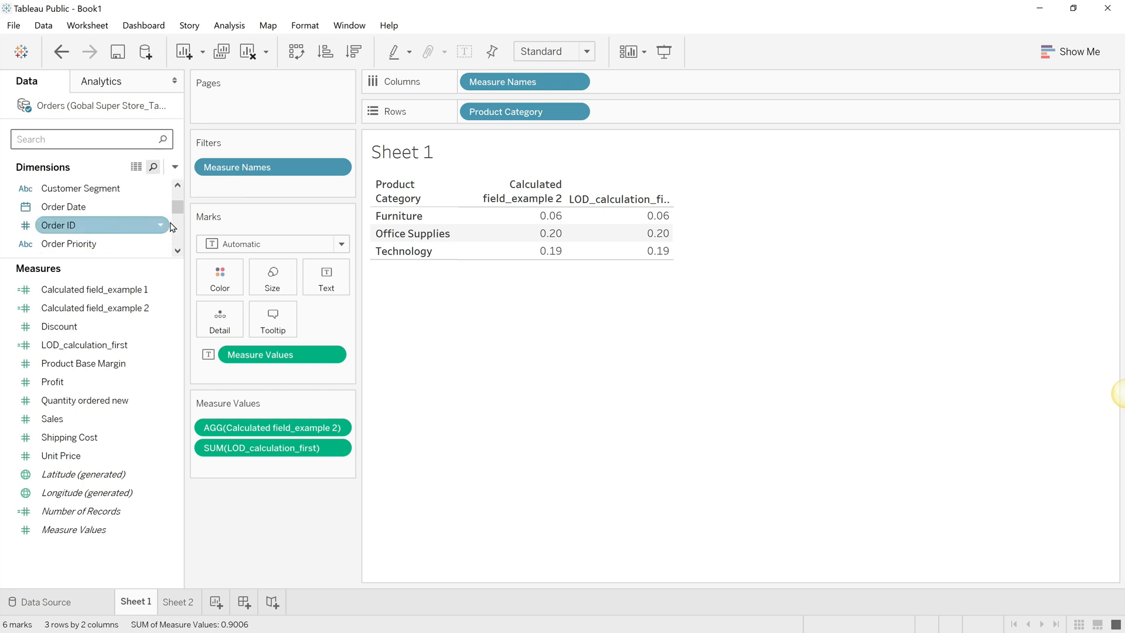
{"action": "scroll", "coordinate": [170, 227], "scroll_direction": "down", "scroll_amount": 1}
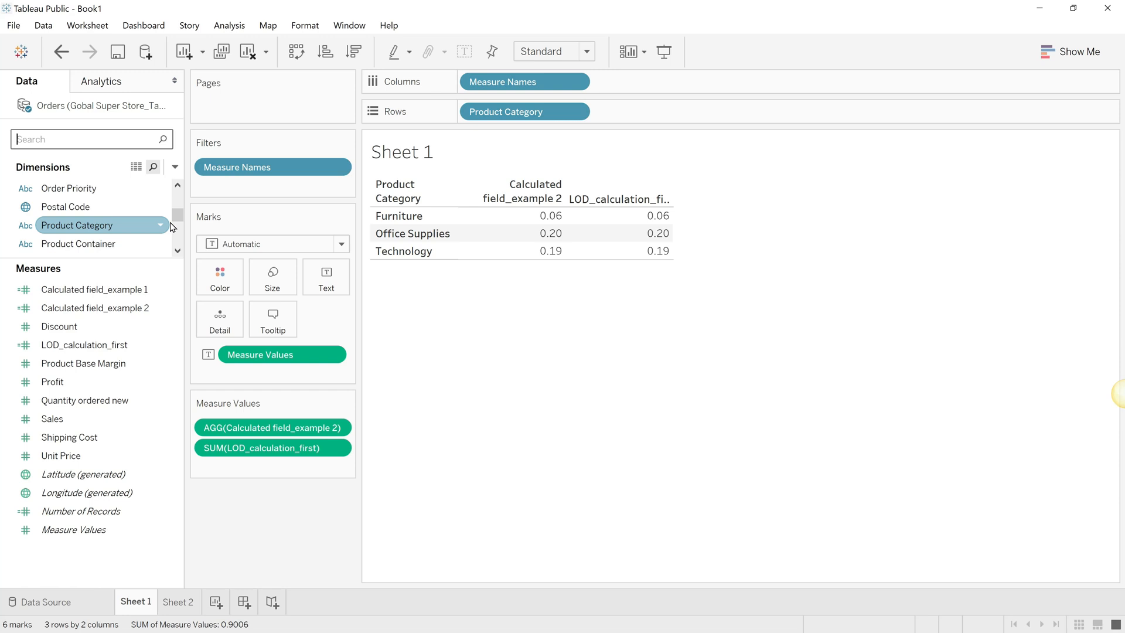
{"action": "scroll", "coordinate": [171, 228], "scroll_direction": "down", "scroll_amount": 1}
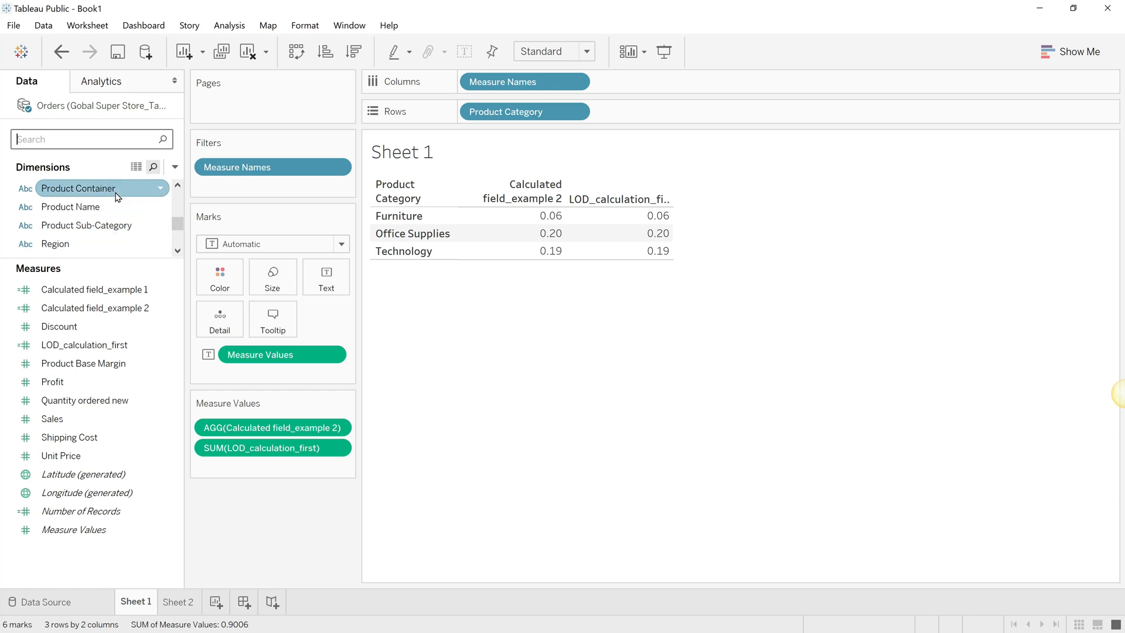
{"action": "mouse_move", "coordinate": [112, 225]}
{"action": "left_mouse_down"}
{"action": "mouse_move", "coordinate": [531, 186]}
{"action": "mouse_move", "coordinate": [675, 114]}
{"action": "left_mouse_up"}
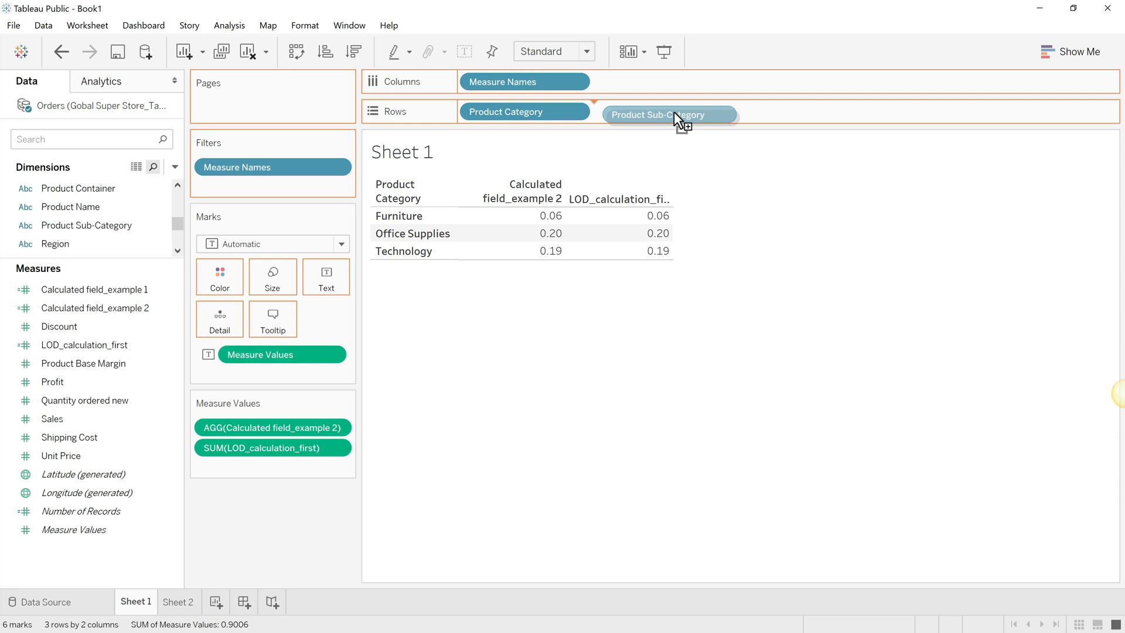
{"action": "left_click_drag", "start_coordinate": [674, 114], "coordinate": [674, 114]}
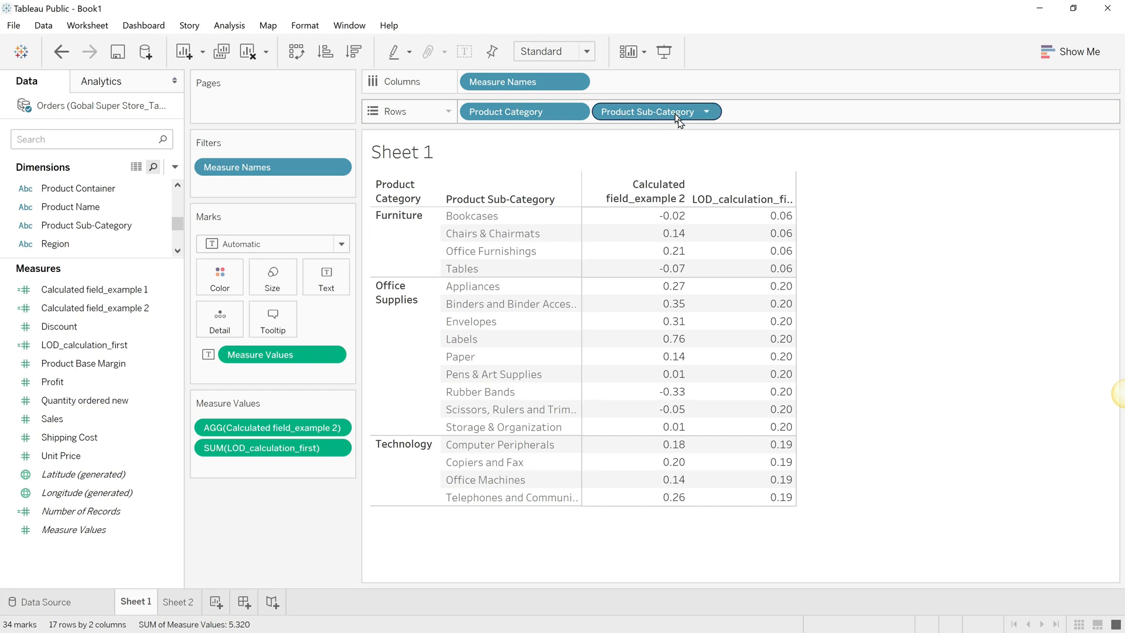
Step: Widen the table's measure columns so the full headers fit, and compare both measures across the sub-categories
{"action": "left_click_drag", "start_coordinate": [795, 192], "coordinate": [838, 199]}
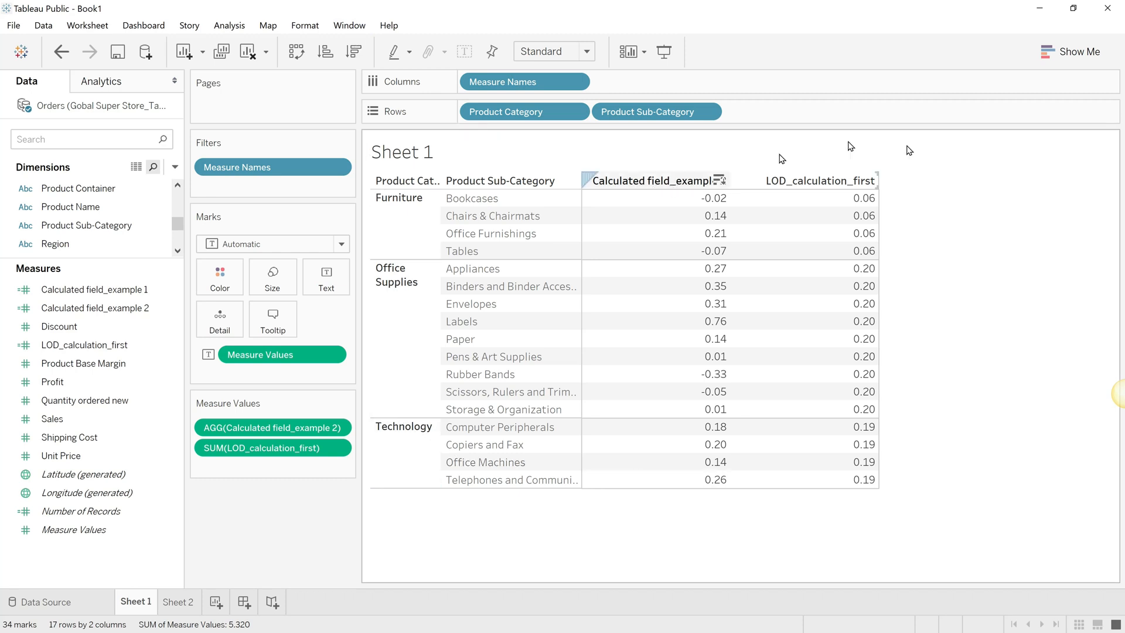
{"action": "mouse_move", "coordinate": [649, 196]}
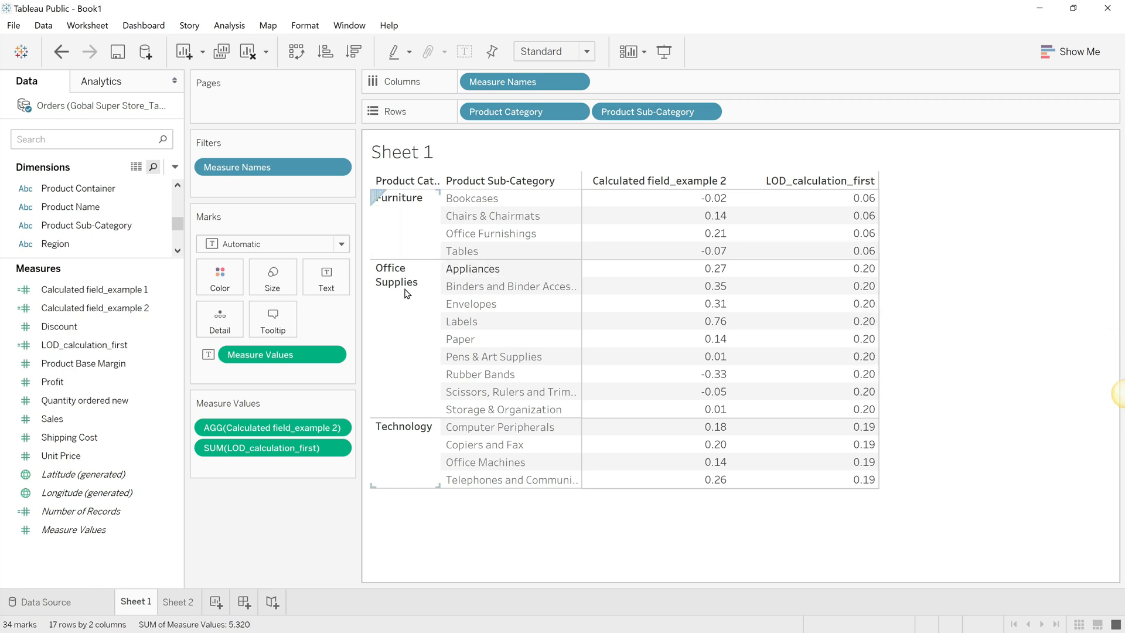
{"action": "mouse_move", "coordinate": [844, 455]}
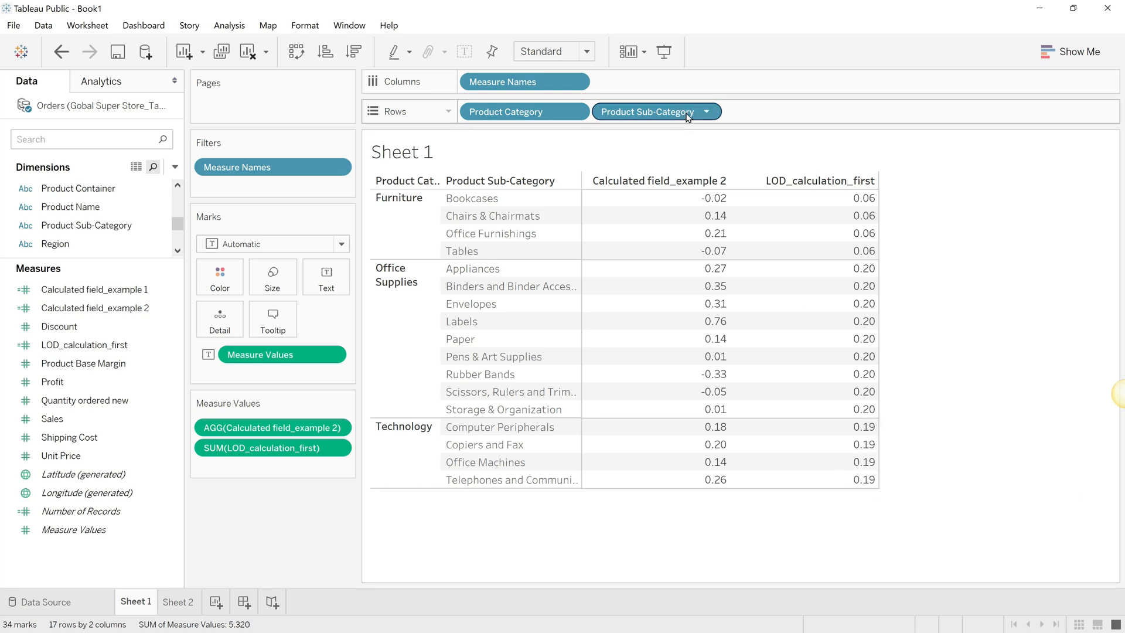
Step: Remove Product Sub-Category from Rows to compare the measures per category, and add it back after Product Category
{"action": "left_click_drag", "start_coordinate": [684, 114], "coordinate": [328, 530]}
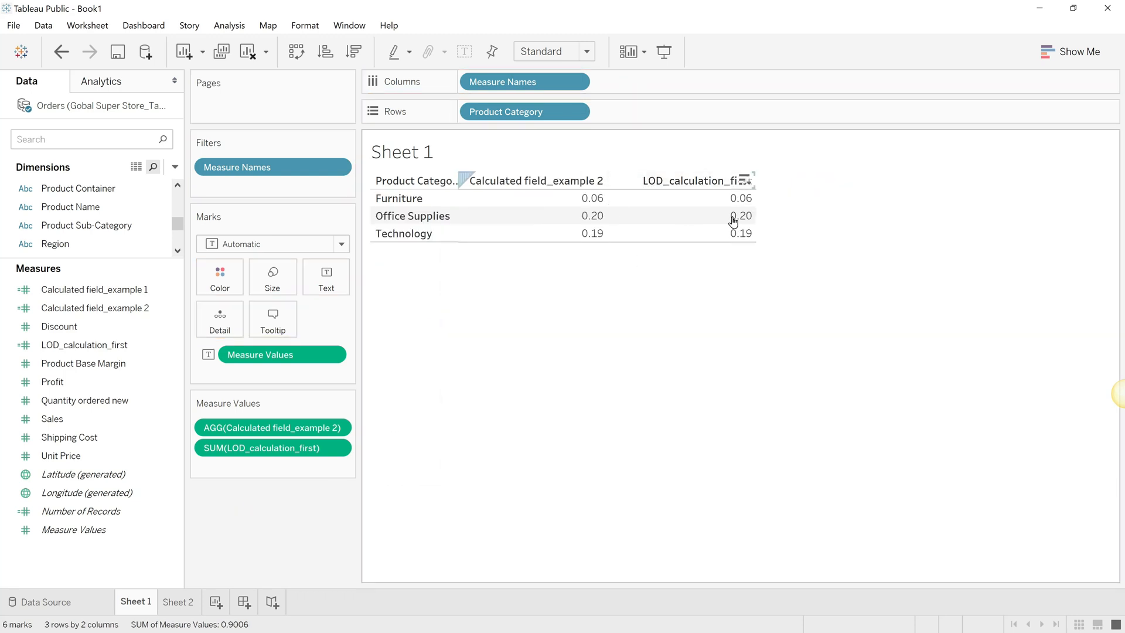
{"action": "left_click", "coordinate": [124, 233]}
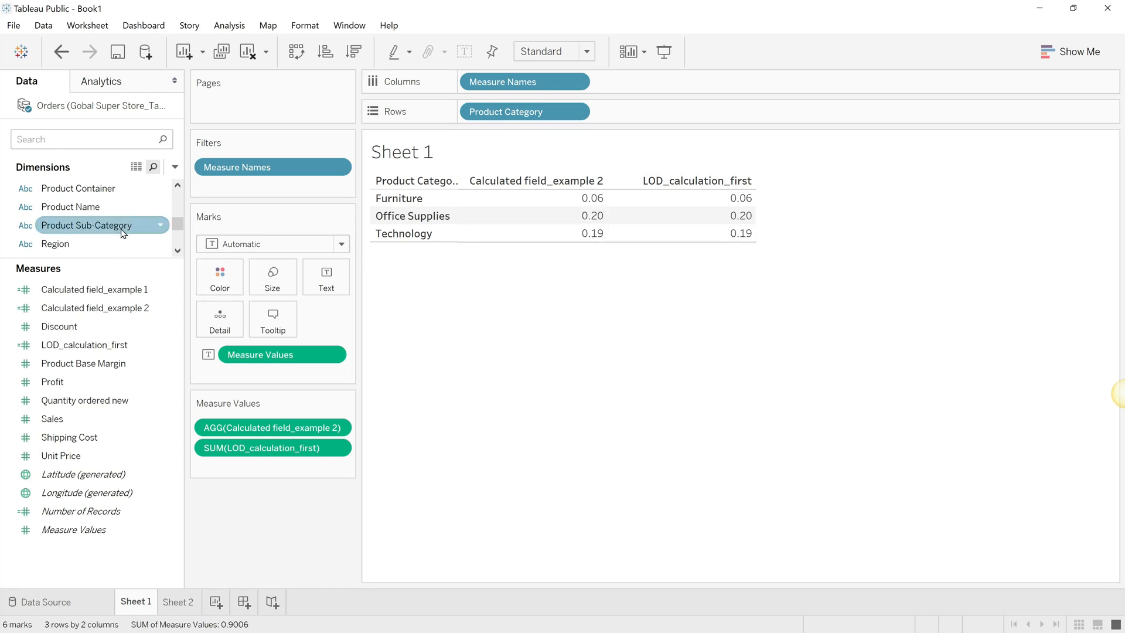
{"action": "double_click", "coordinate": [123, 233]}
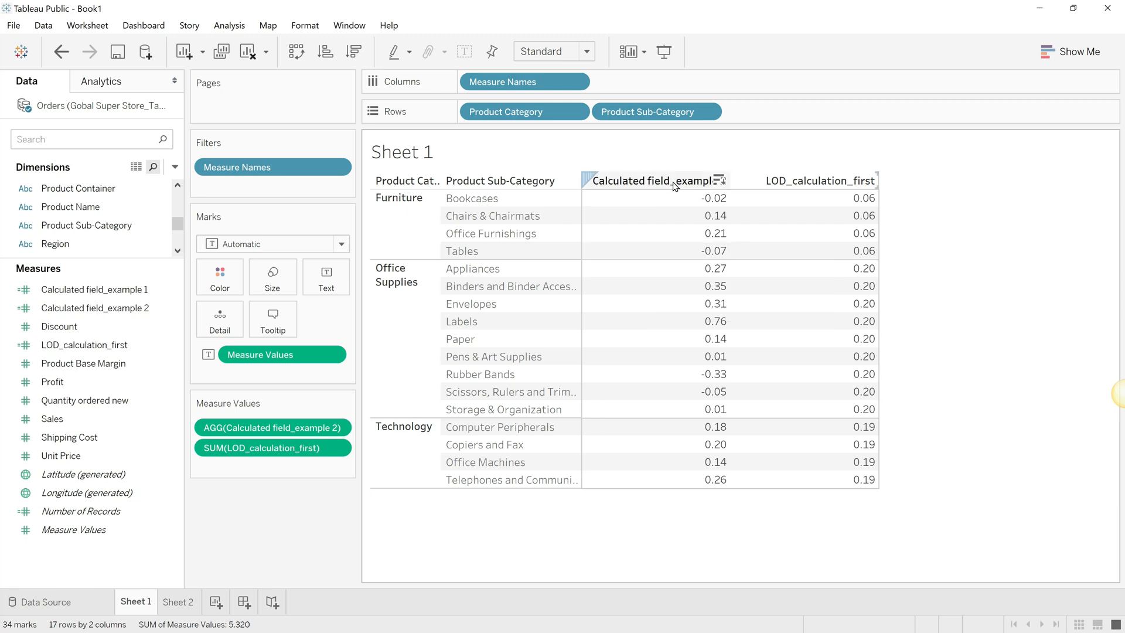
Step: Open Calculated field_example 2 for editing to review its formula, and close it without changes
{"action": "left_click", "coordinate": [172, 318]}
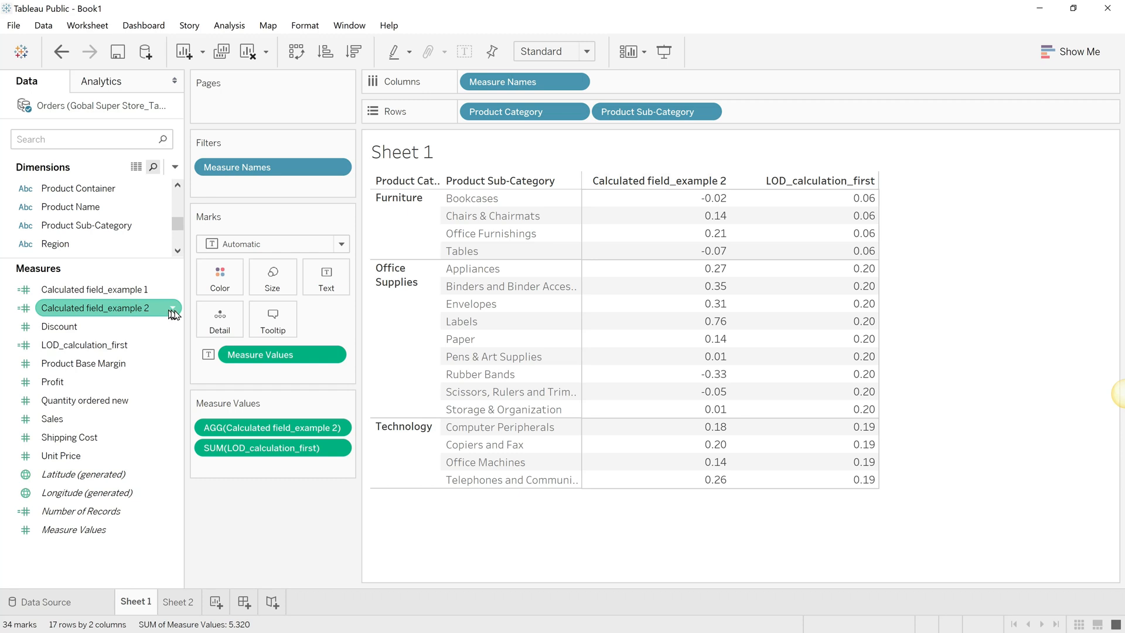
{"action": "right_click", "coordinate": [176, 315]}
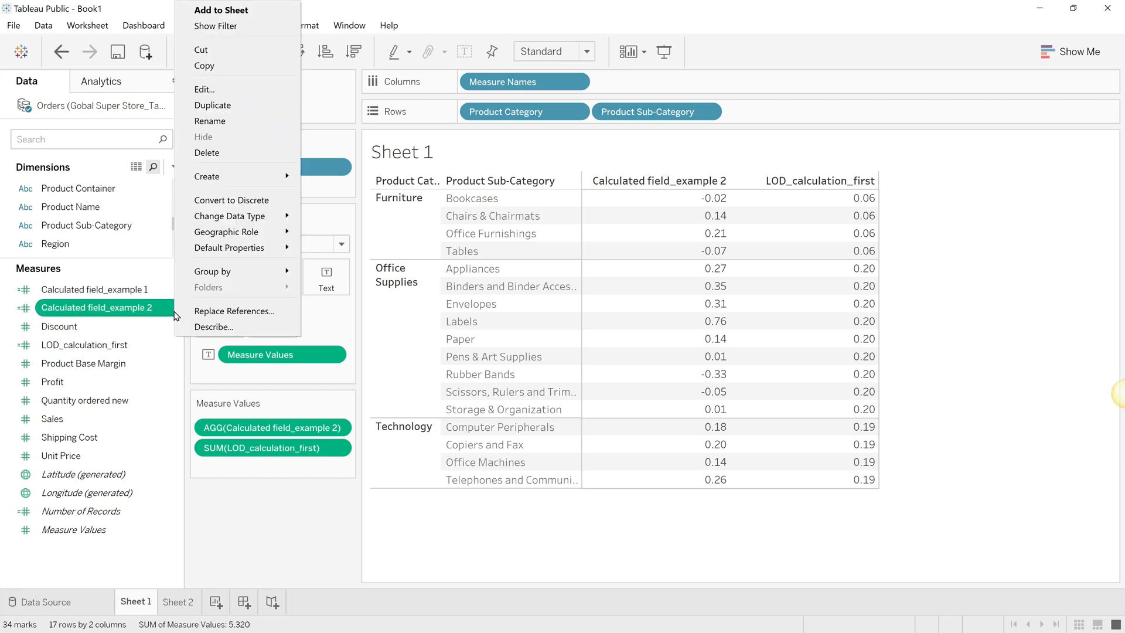
{"action": "left_click", "coordinate": [217, 90]}
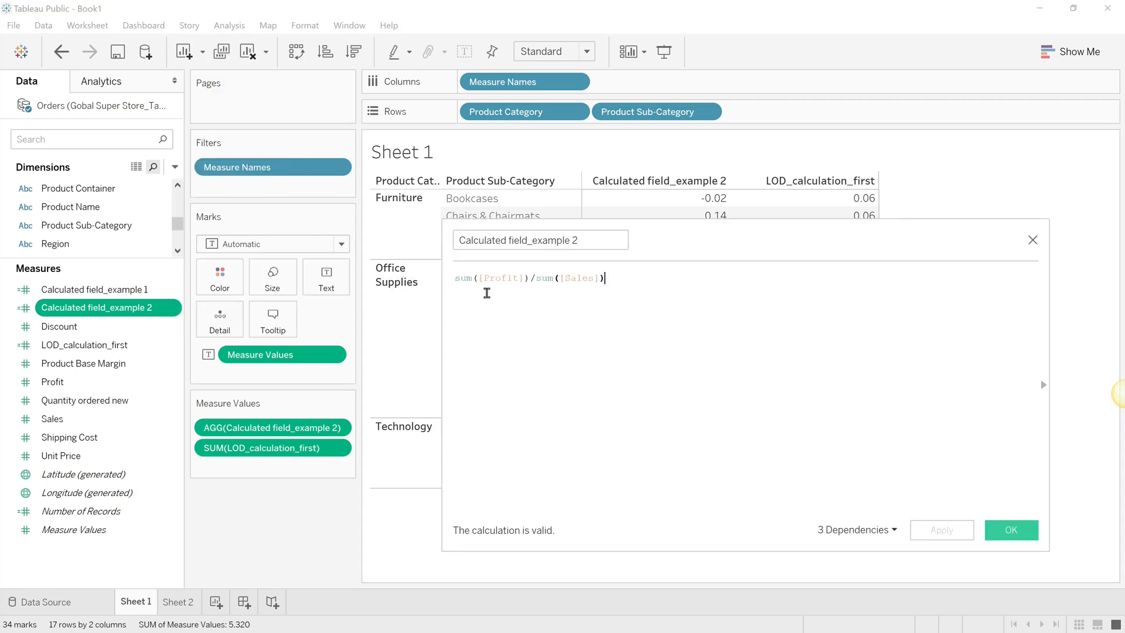
{"action": "left_click", "coordinate": [1036, 242]}
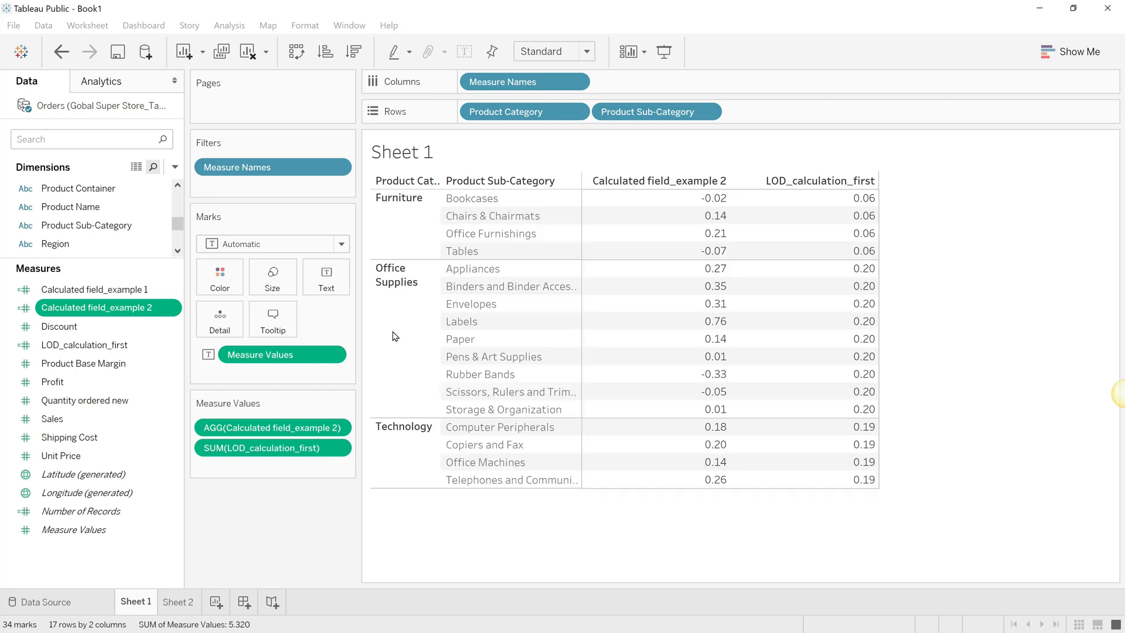
Step: Open LOD_calculation_first for editing and highlight the fixed keyword to examine its formula
{"action": "left_click", "coordinate": [173, 347]}
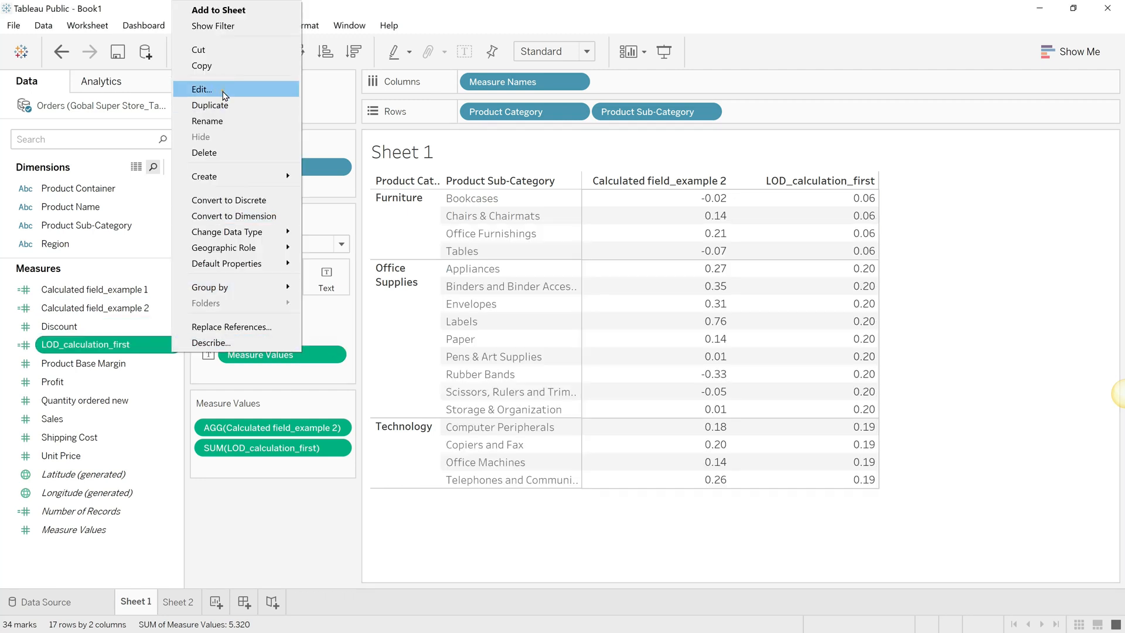
{"action": "left_click", "coordinate": [225, 94]}
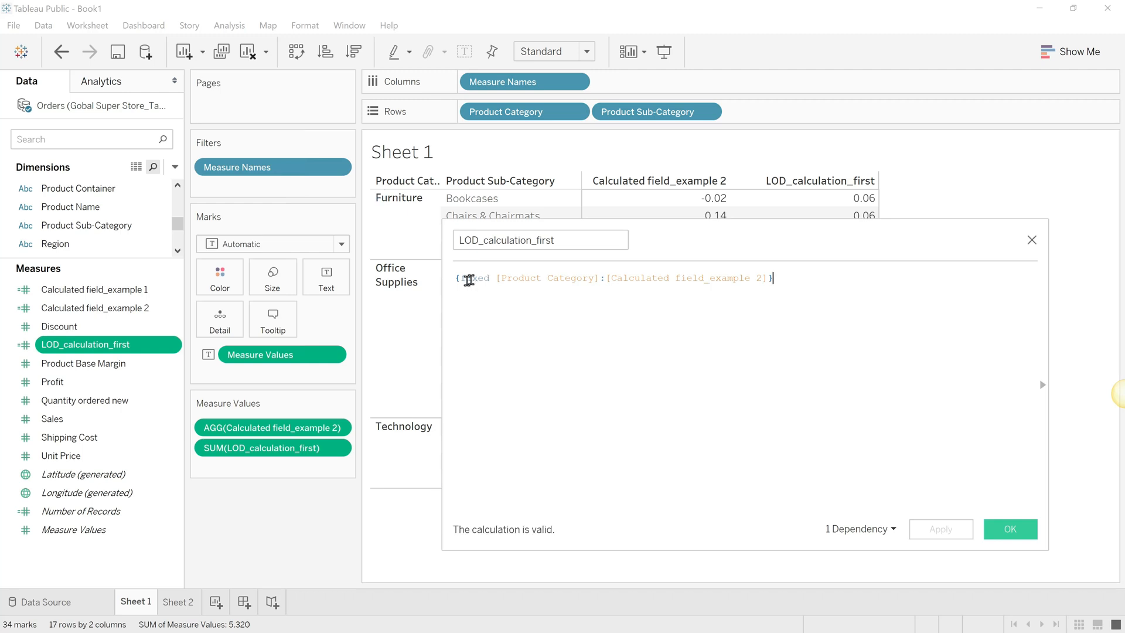
{"action": "left_click_drag", "start_coordinate": [462, 281], "coordinate": [496, 279]}
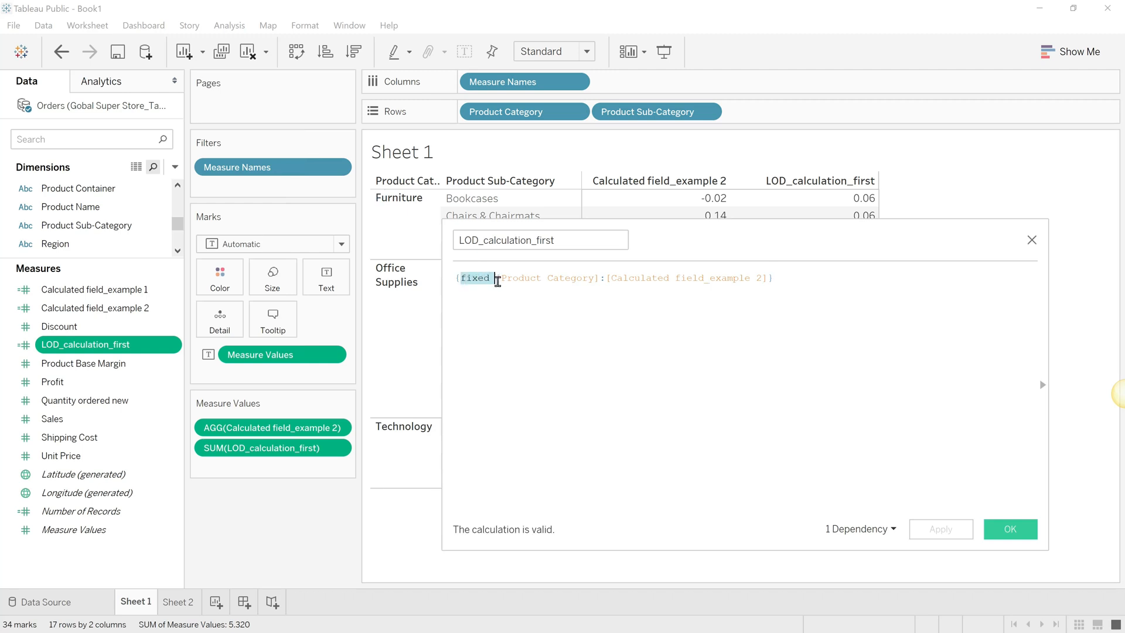